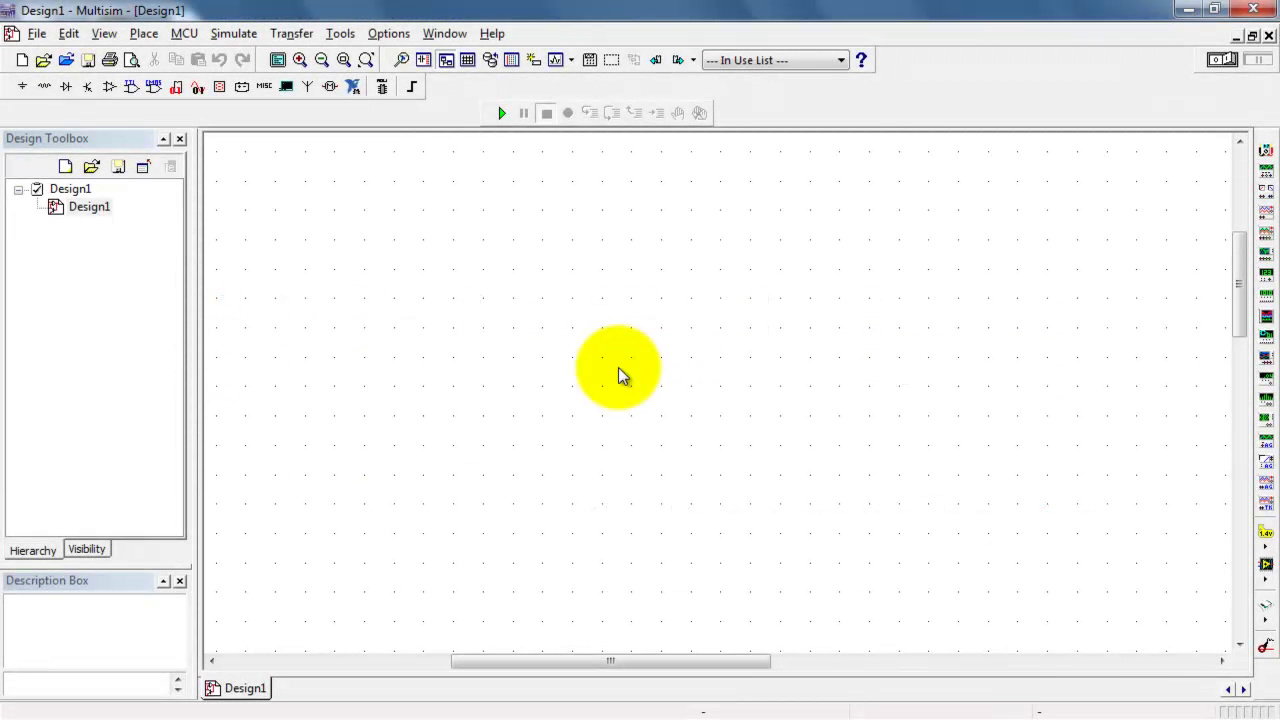
Step: Show the Virtual components toolbar through the toolbar area's context menu
right_click(775, 110)
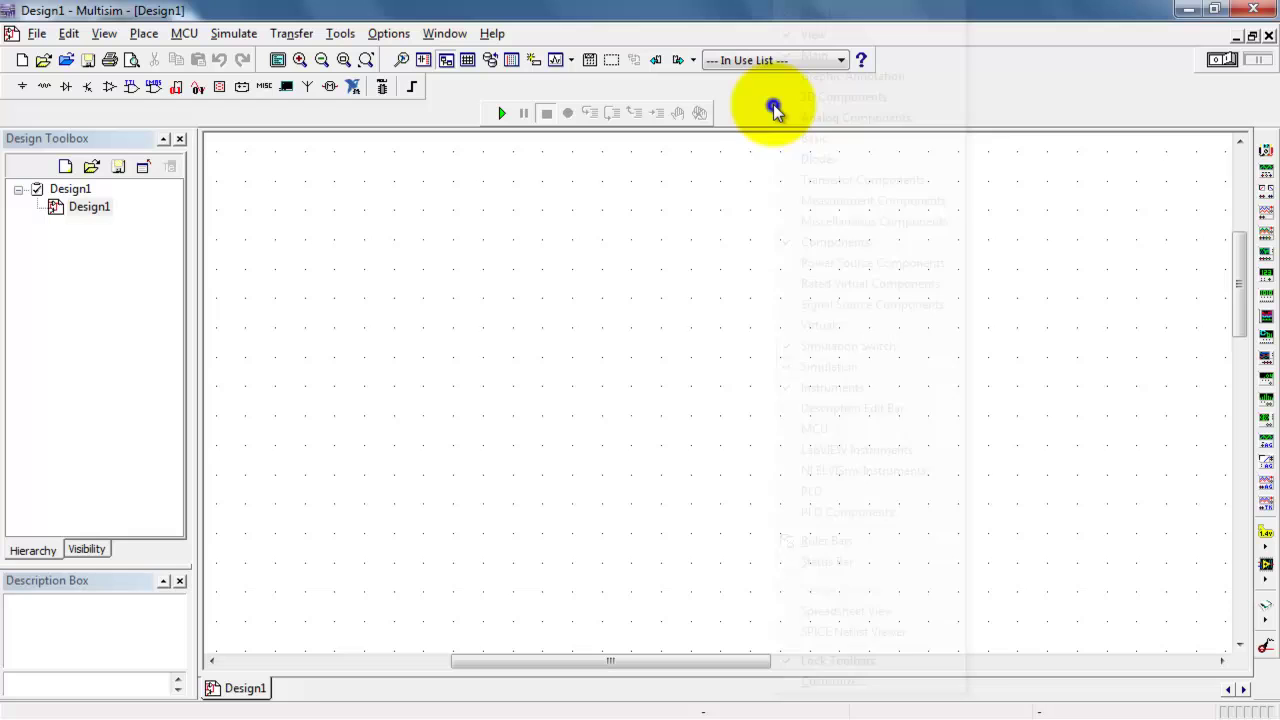
click(832, 325)
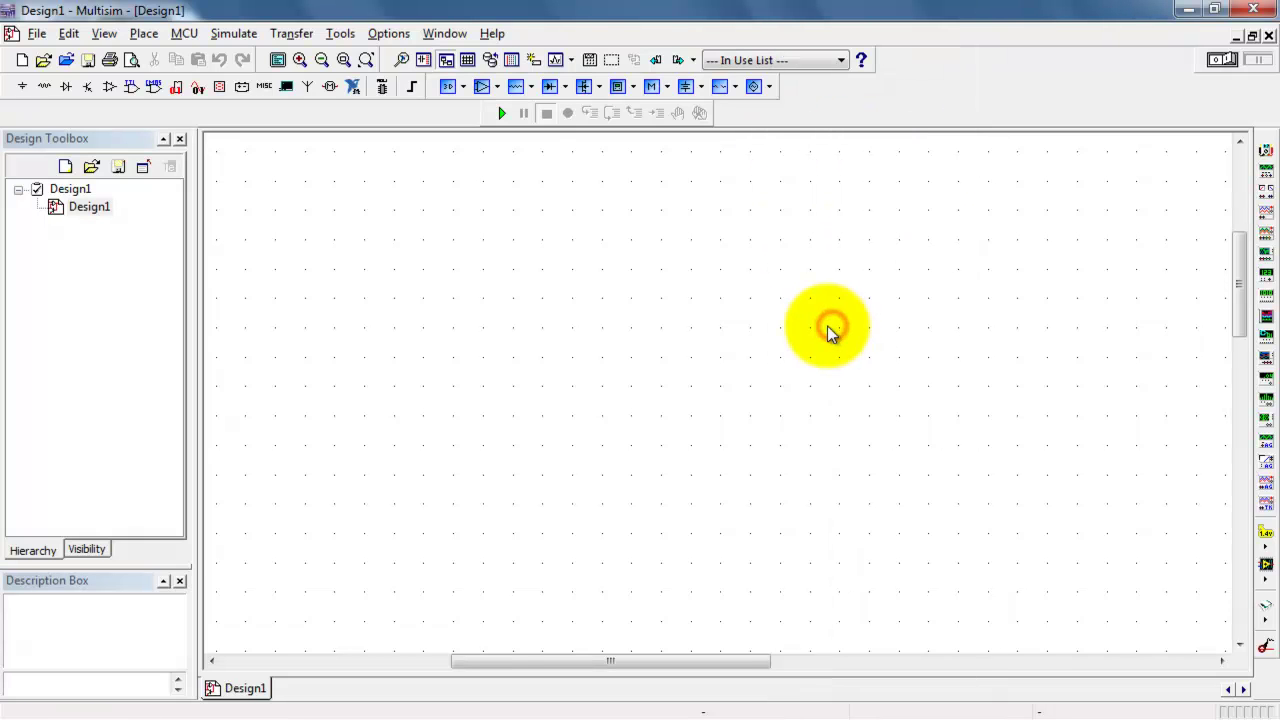
Step: Place a virtual linear potentiometer R1 (1.0kΩ, Key=A, 50%) from the Basic family on the schematic
click(531, 86)
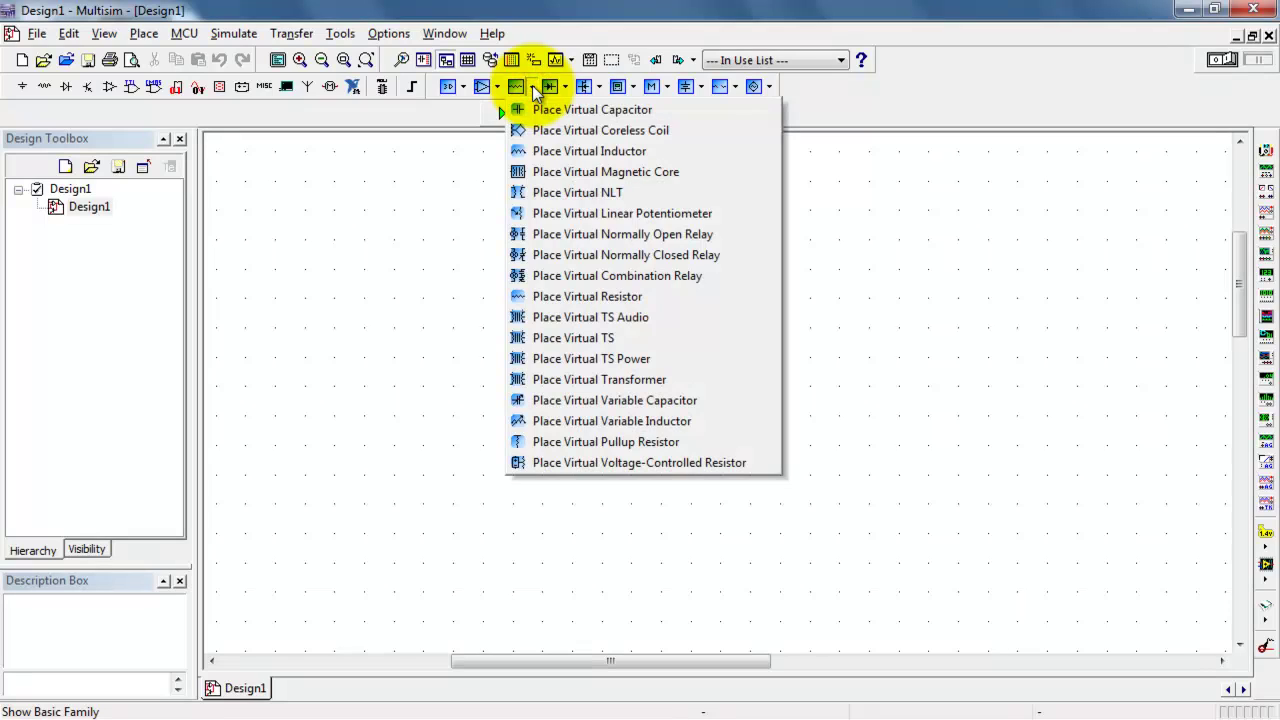
click(564, 221)
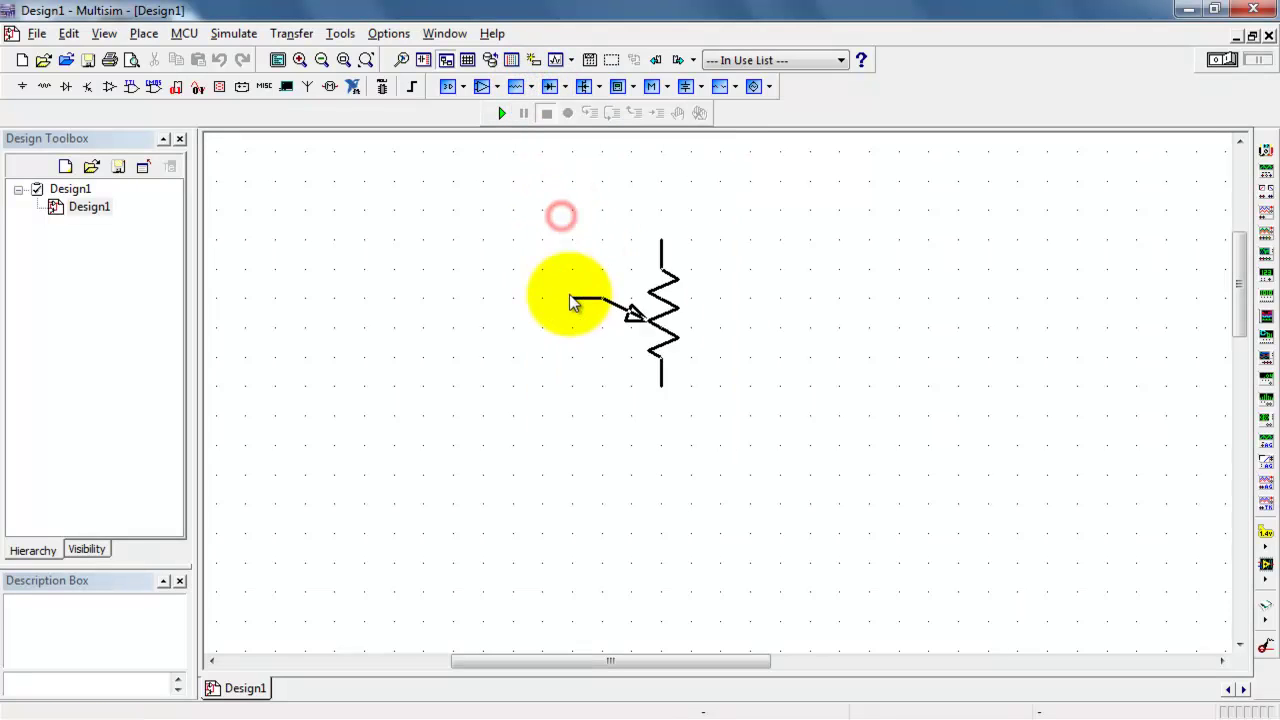
click(573, 376)
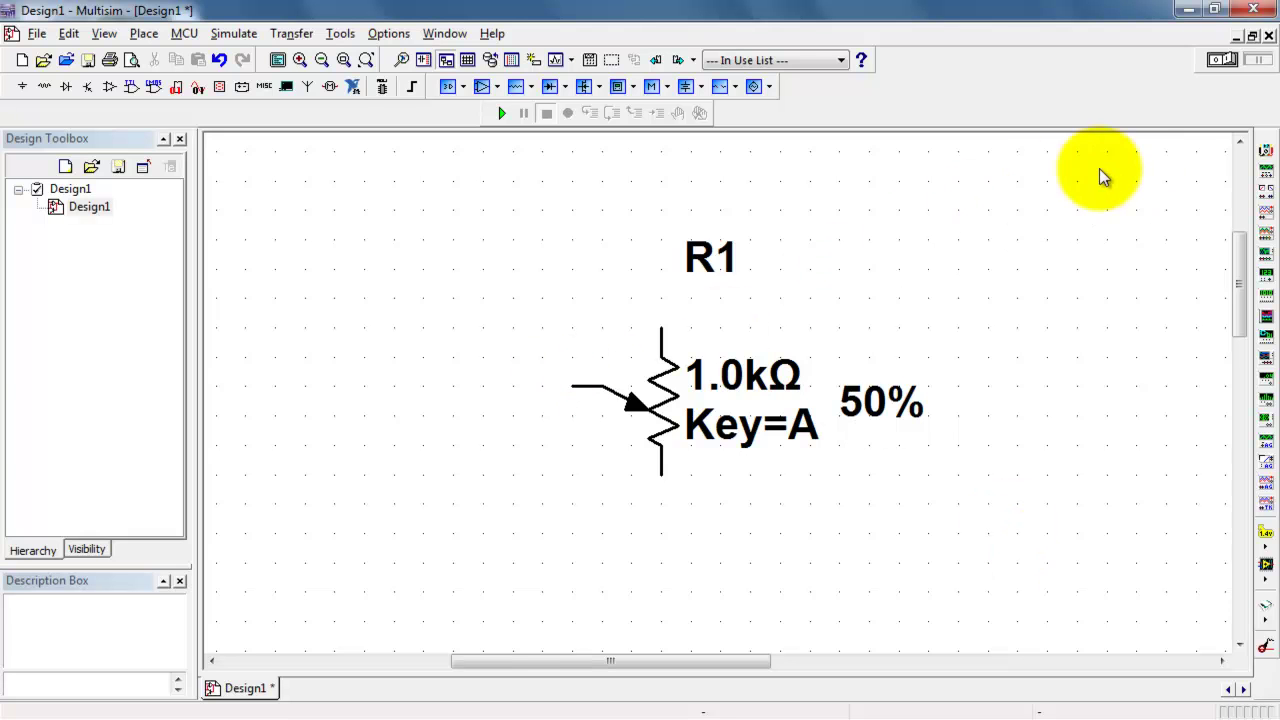
Step: Place multimeter XMM1 to the left of potentiometer R1
click(1266, 153)
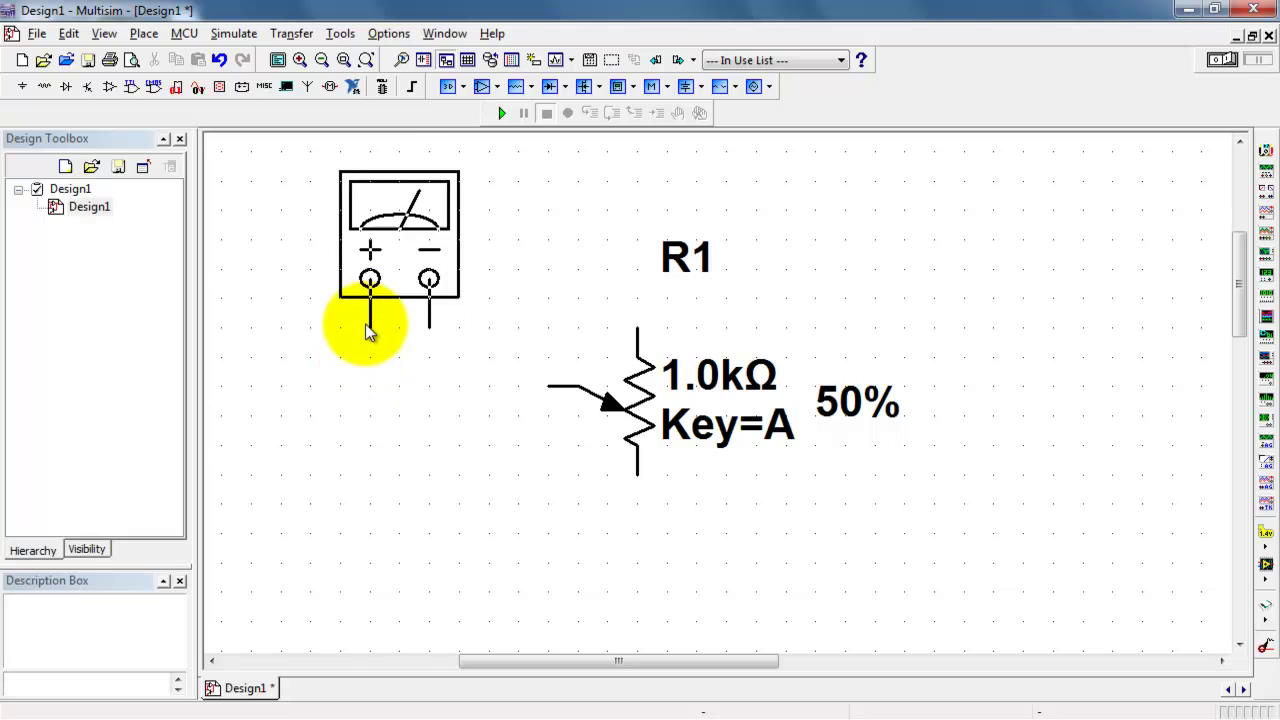
click(366, 322)
click(419, 435)
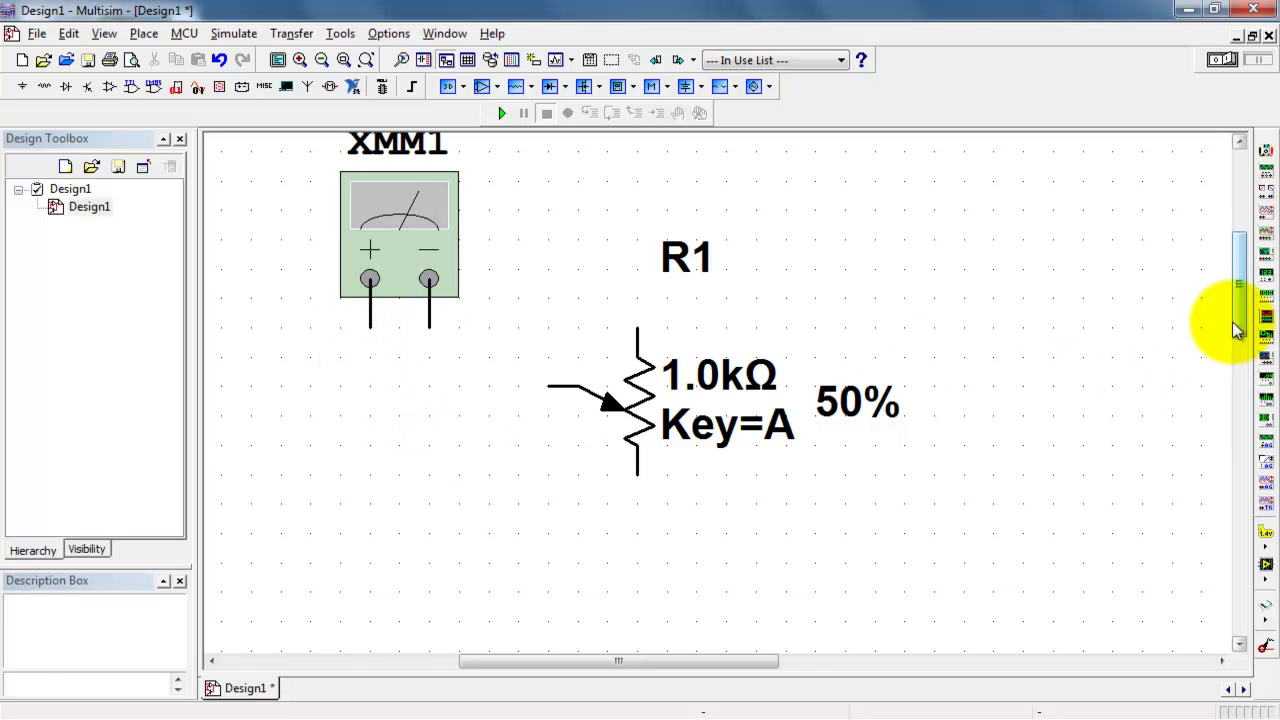
drag(1237, 323, 1244, 319)
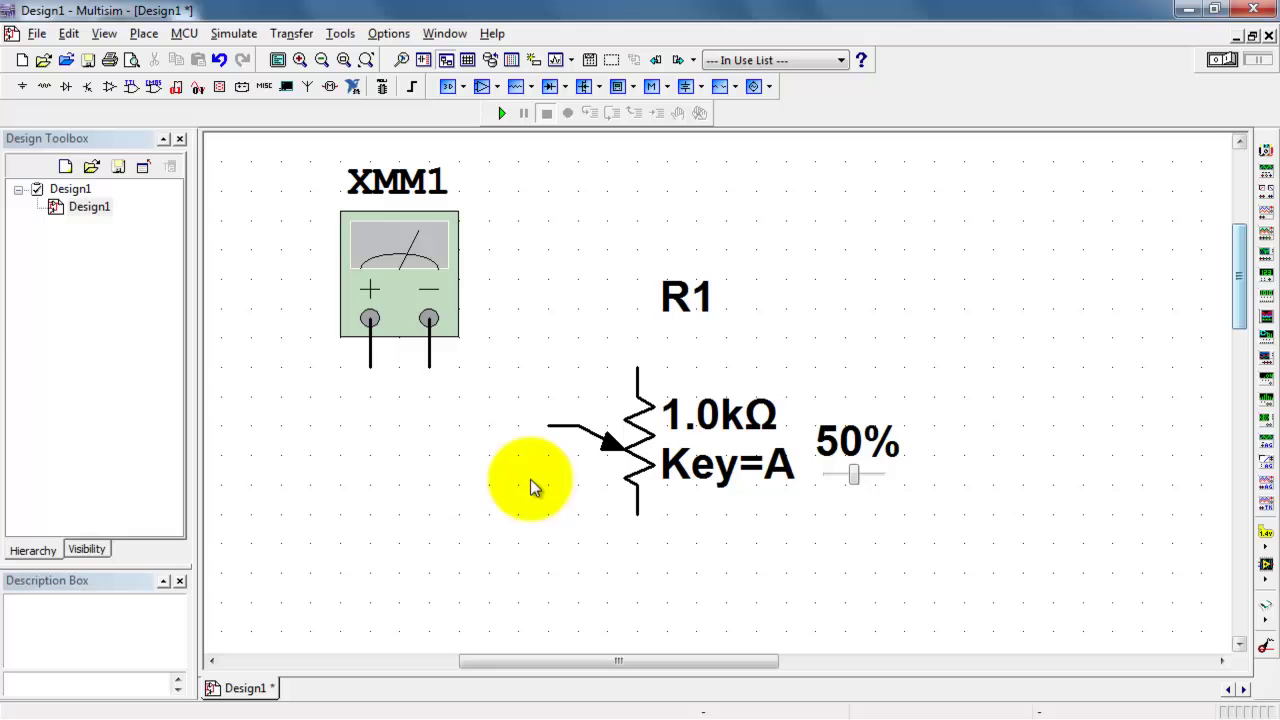
Step: Wire XMM1's + terminal to R1's bottom pin and its − terminal to R1's top pin
click(371, 369)
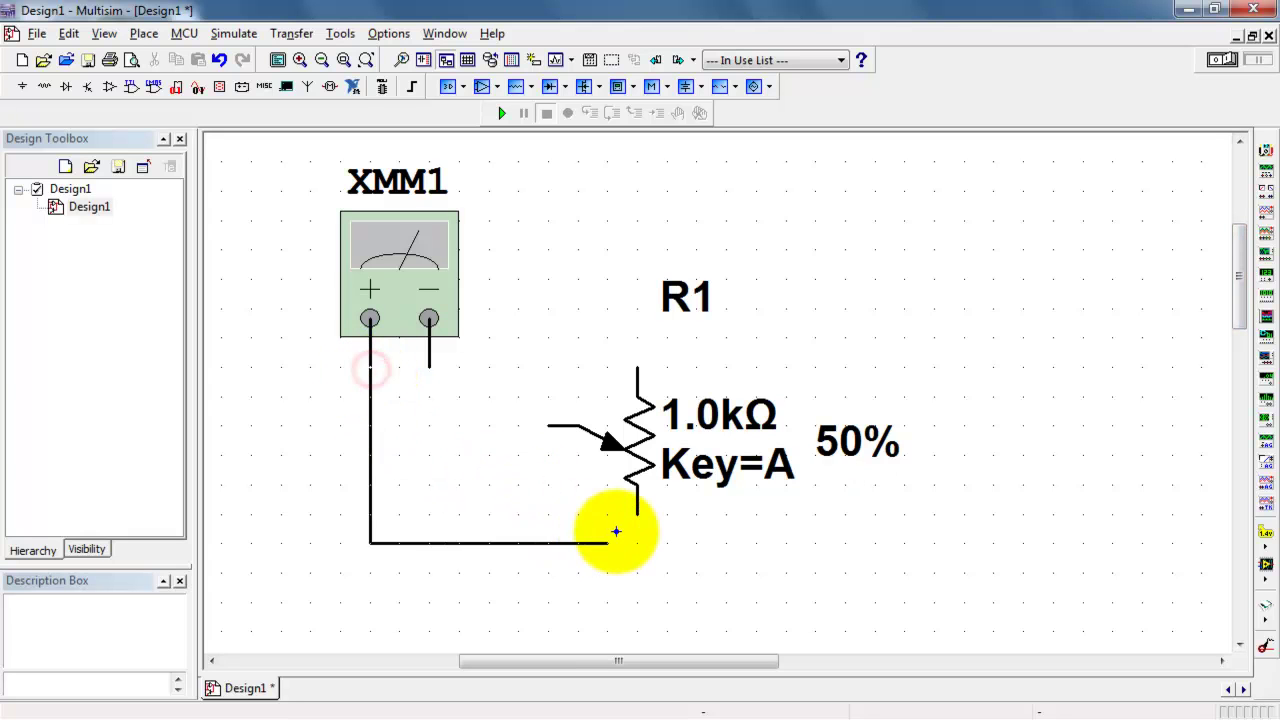
click(636, 512)
click(429, 365)
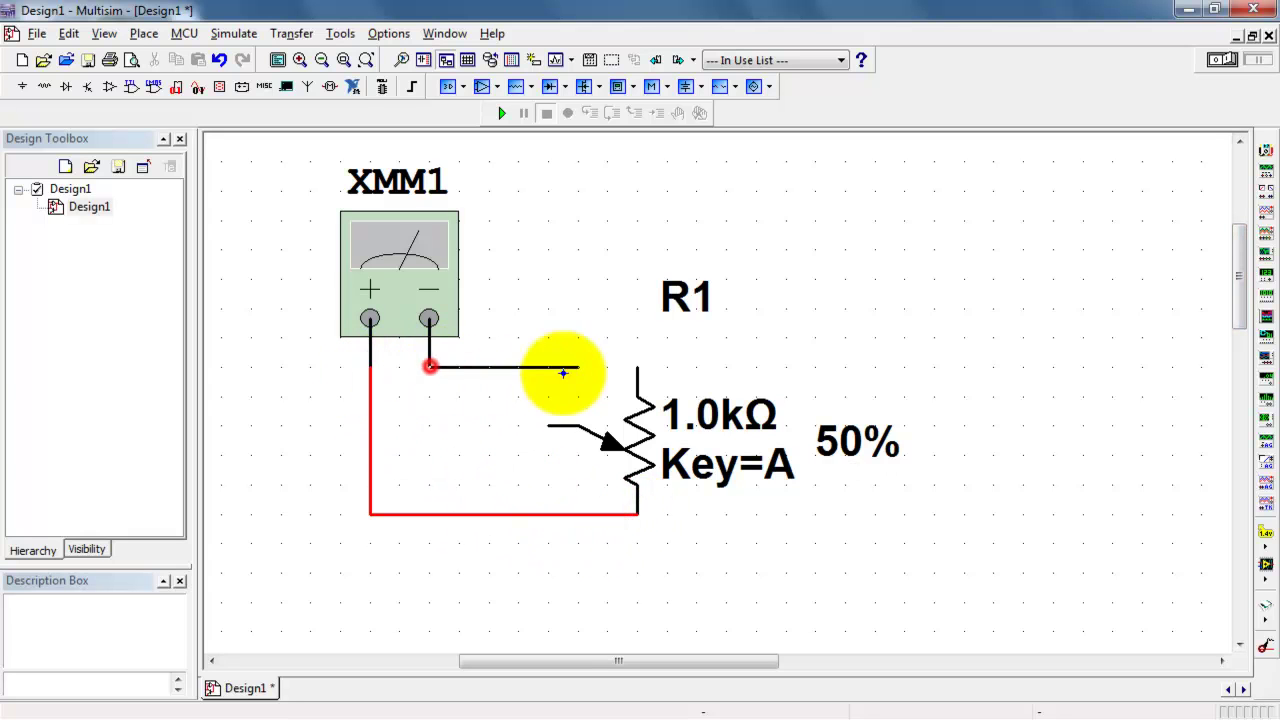
click(637, 367)
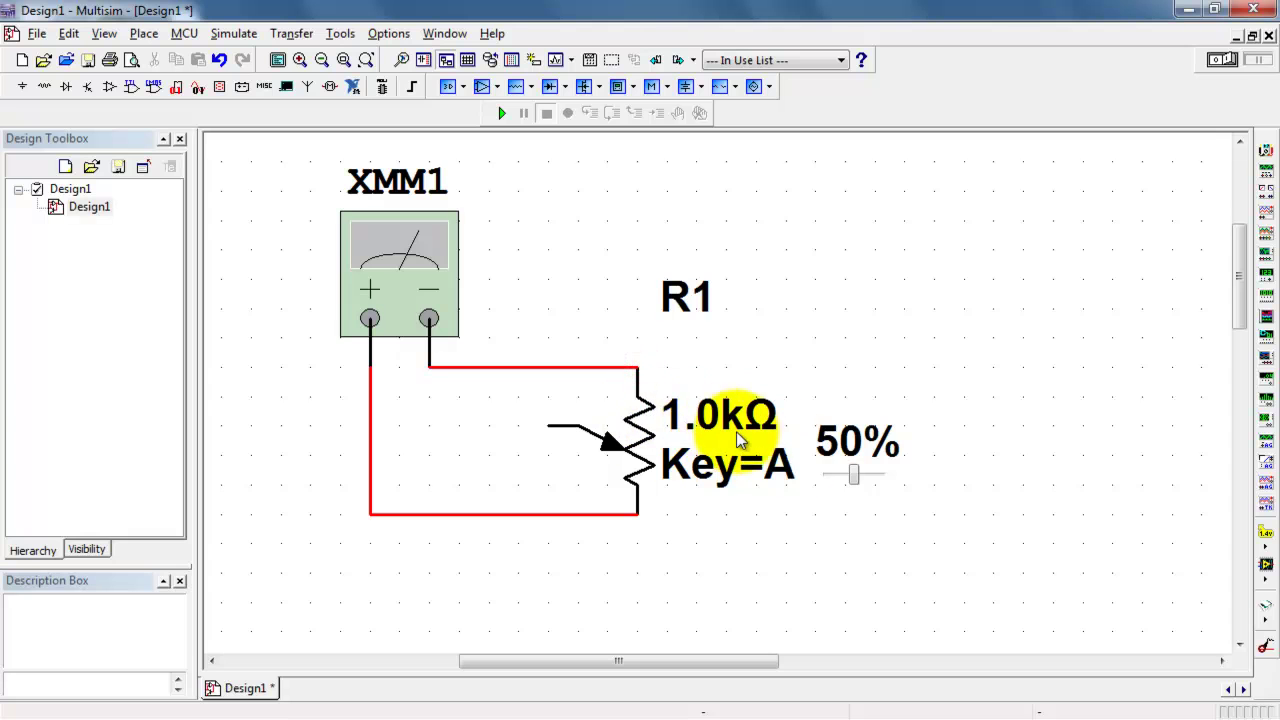
Step: Open XMM1's panel, move it aside, then run the simulation and dismiss the missing-ground error
double_click(418, 272)
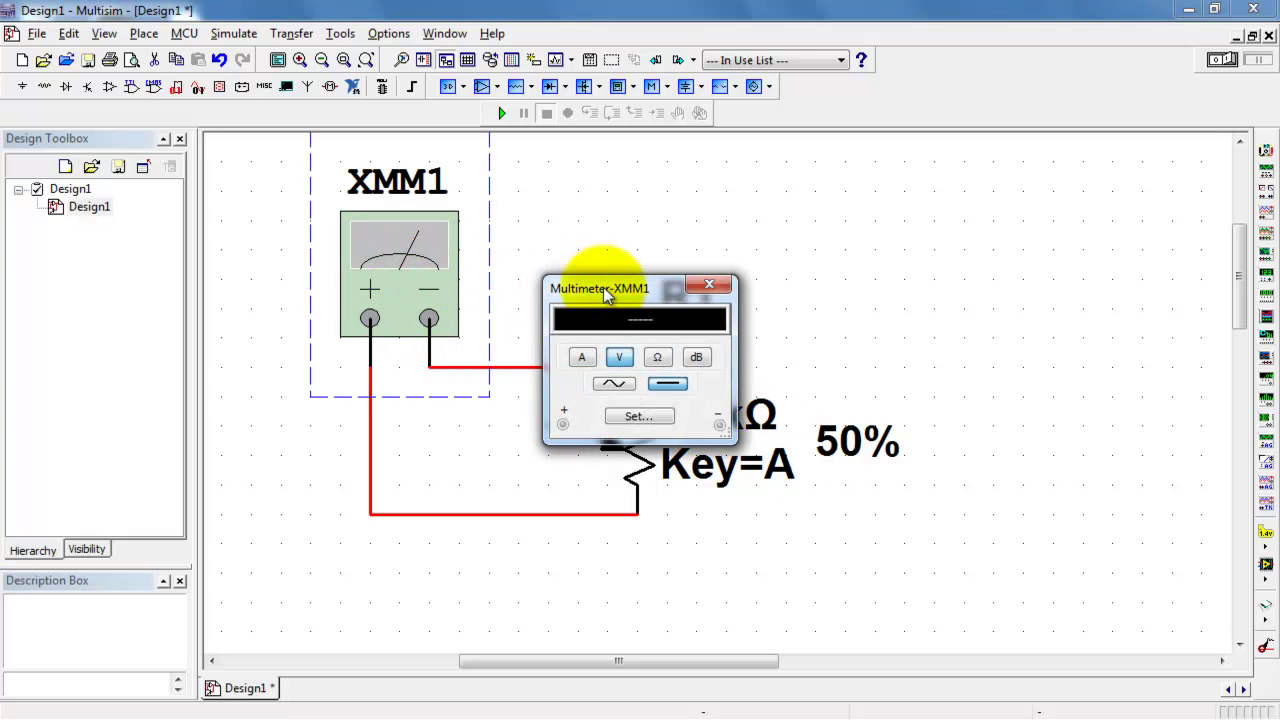
drag(604, 288, 914, 227)
click(1221, 59)
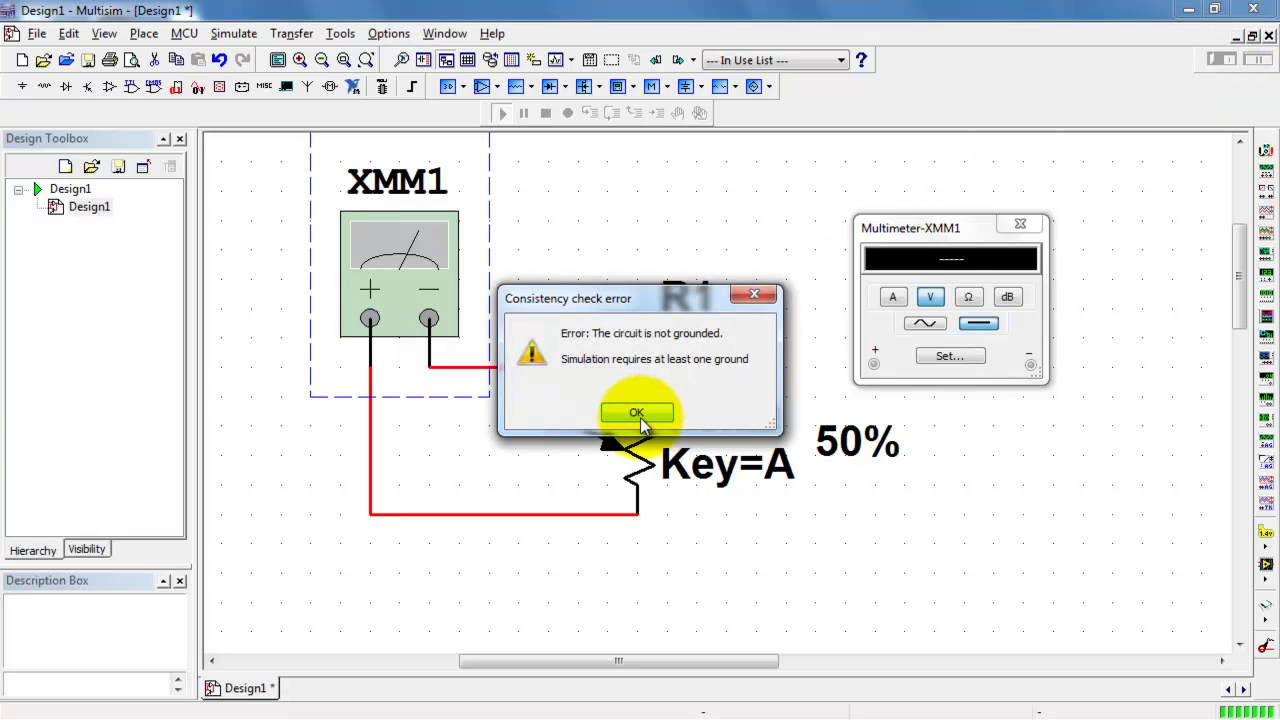
click(640, 417)
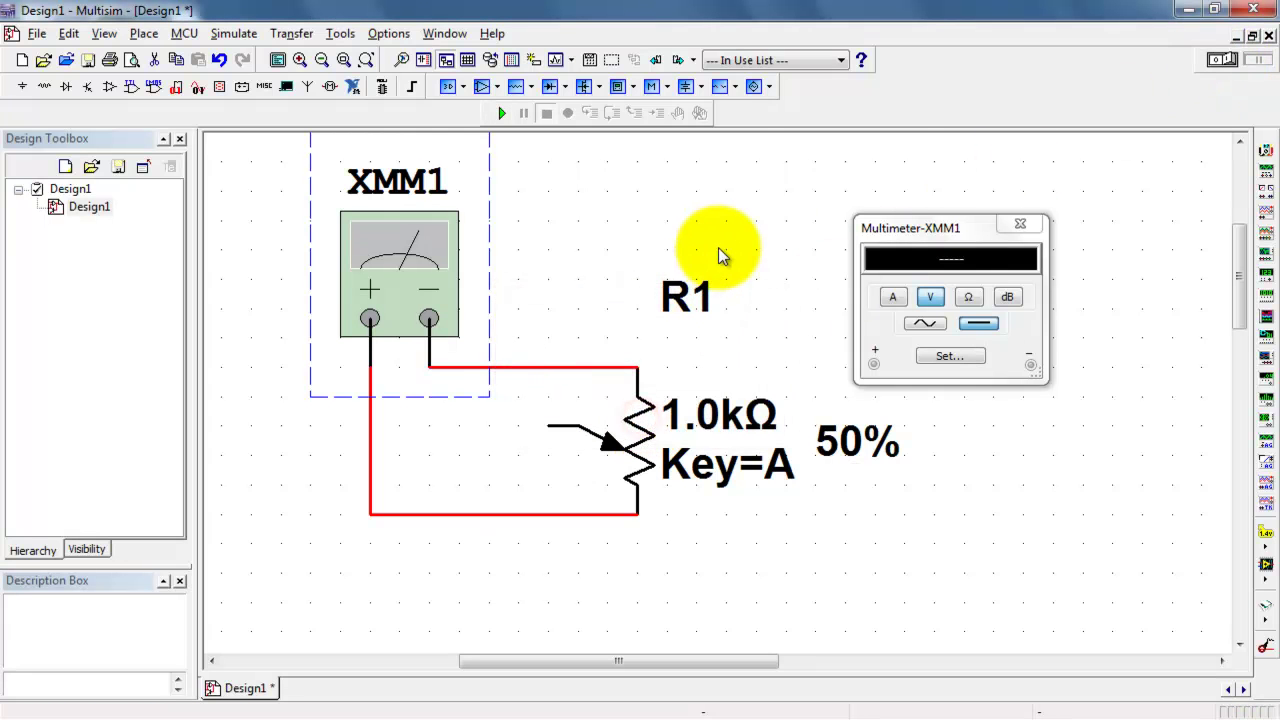
Step: Connect a ground symbol from the Power Source family to the bottom wire
click(700, 88)
click(712, 168)
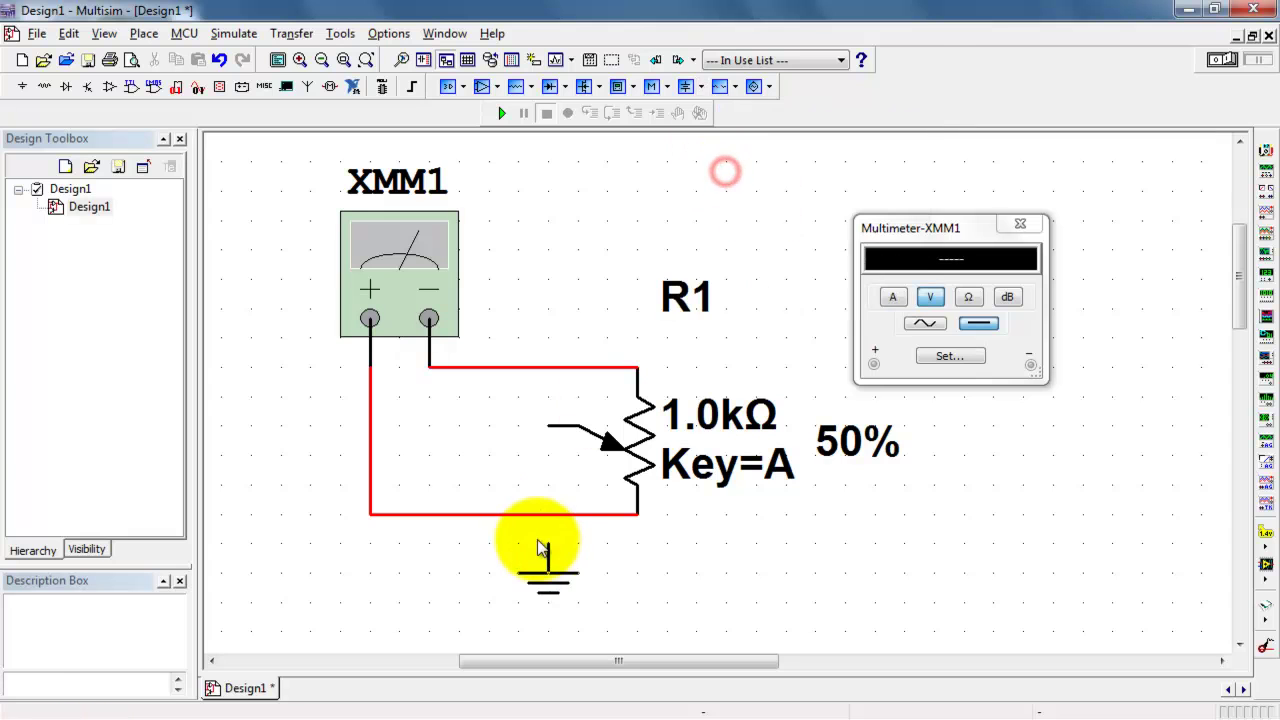
click(518, 530)
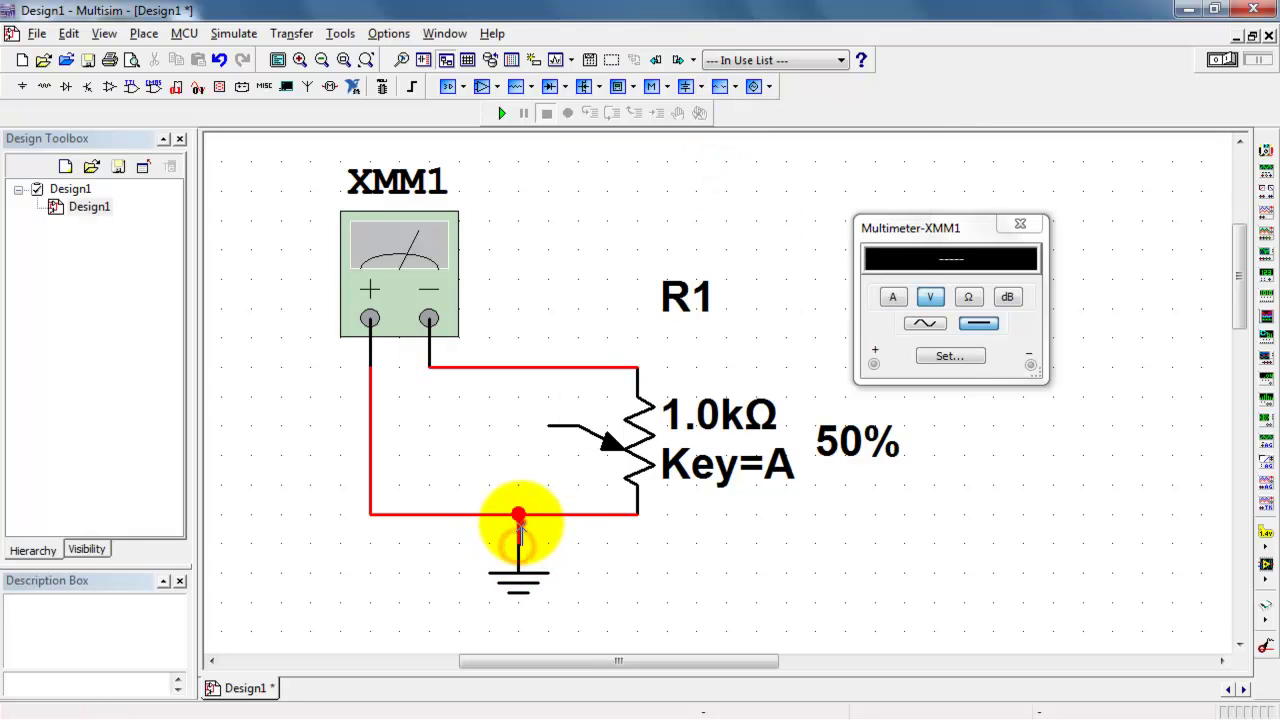
Step: Simulate with XMM1 switched to Ω so it reads 1 kOhm across R1, then stop
click(1222, 59)
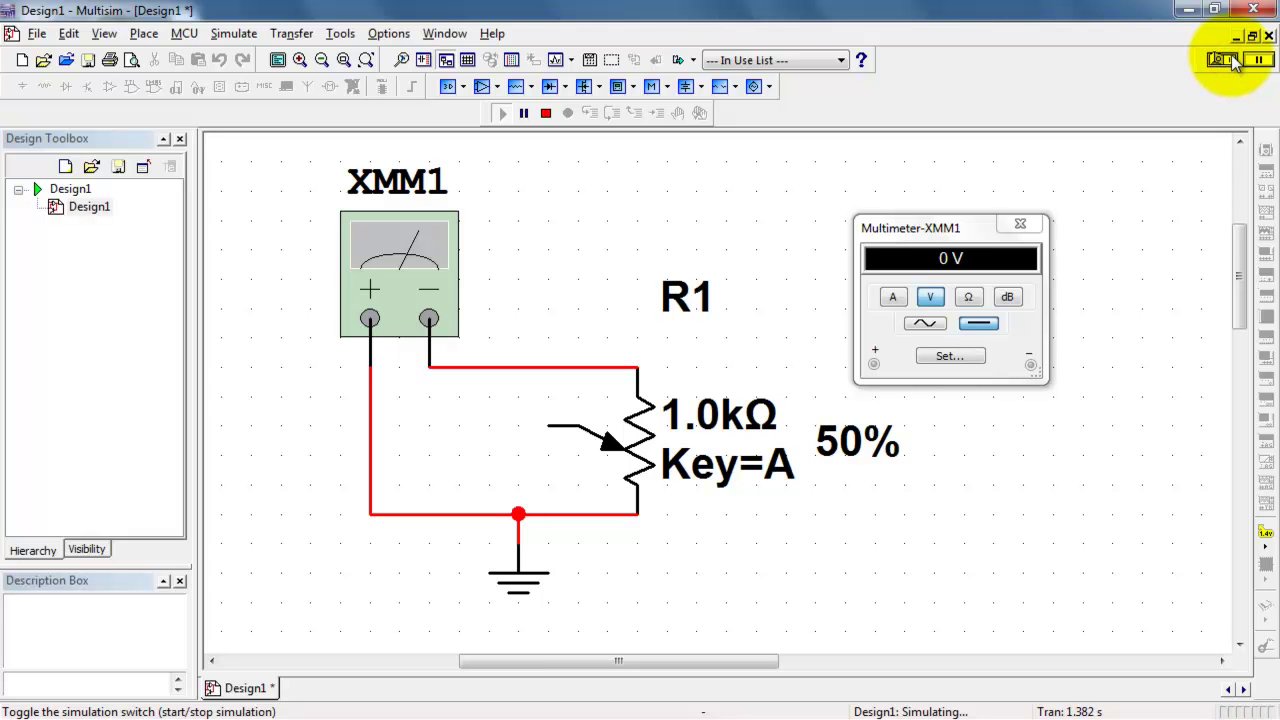
click(975, 312)
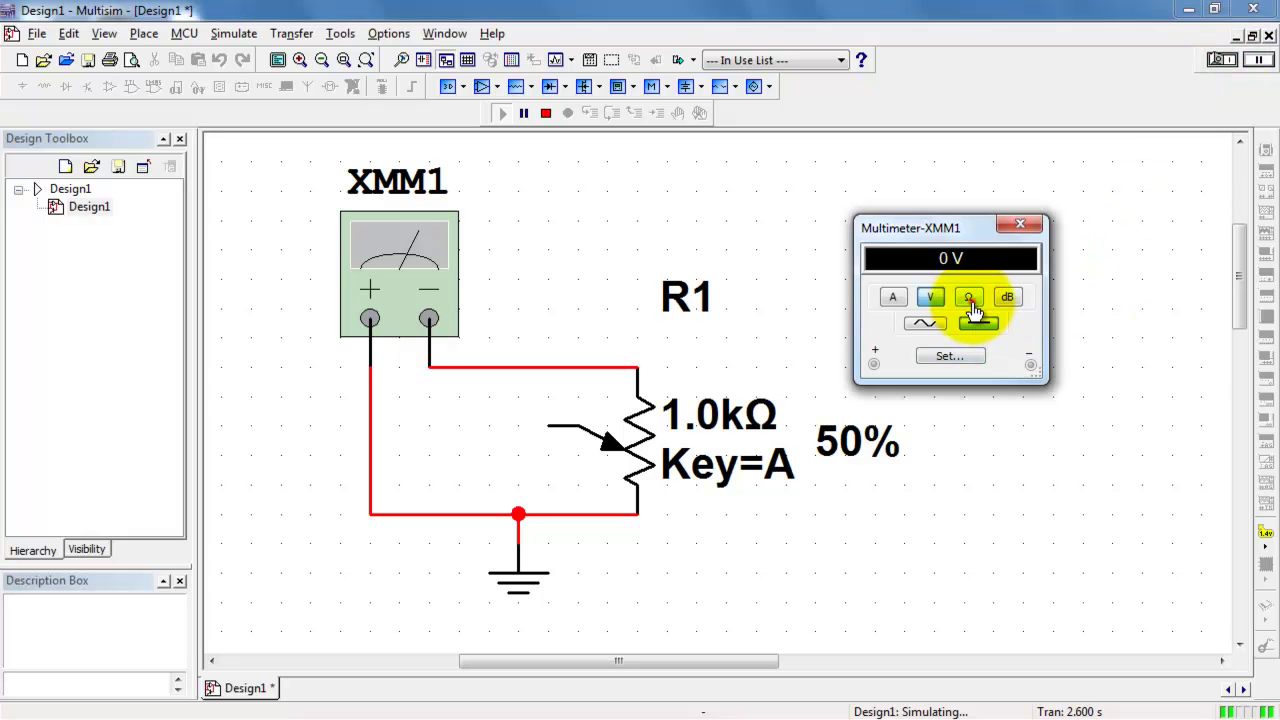
click(970, 300)
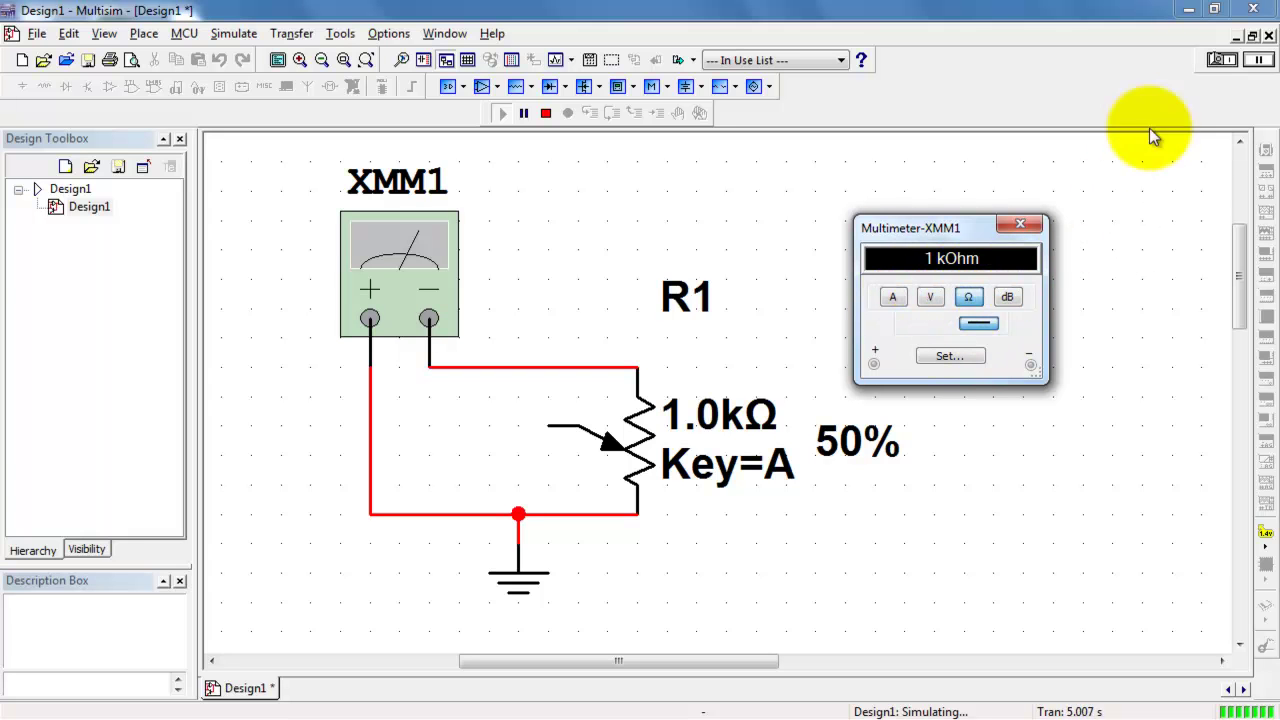
click(1221, 60)
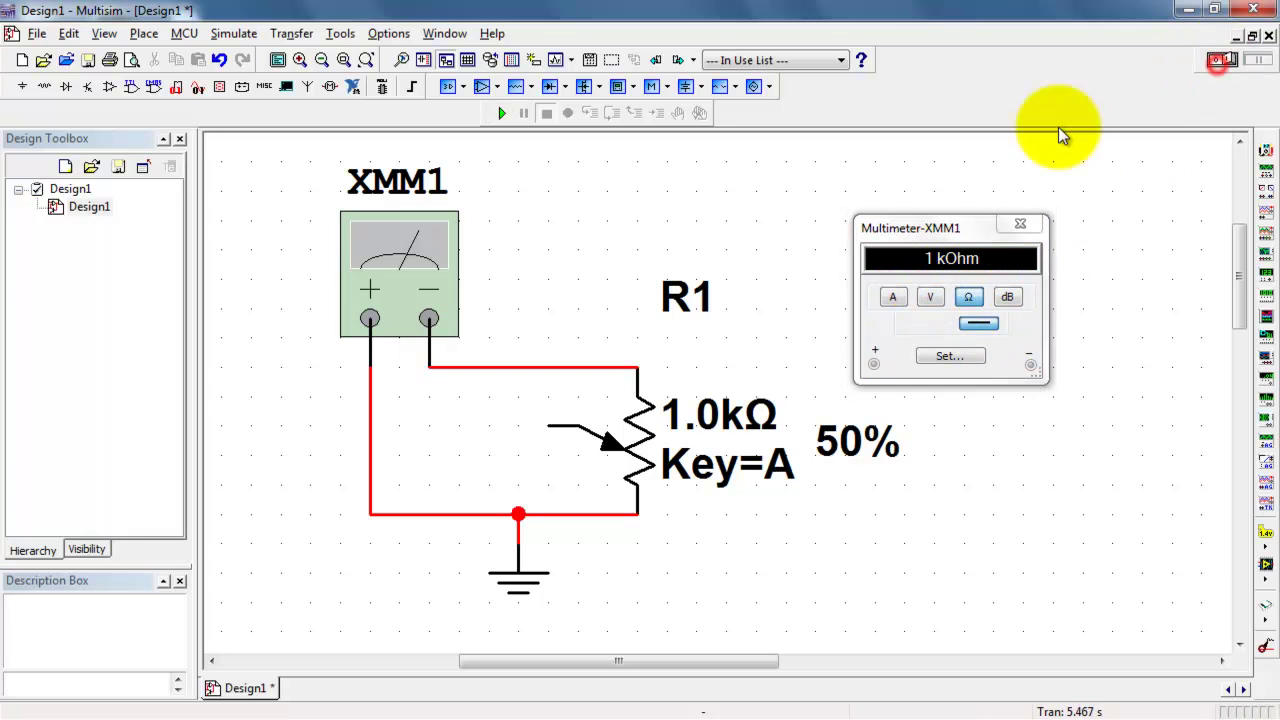
Step: Set R1's resistance to 10k and rerun the simulation so XMM1 reads 10 kOhm
double_click(708, 420)
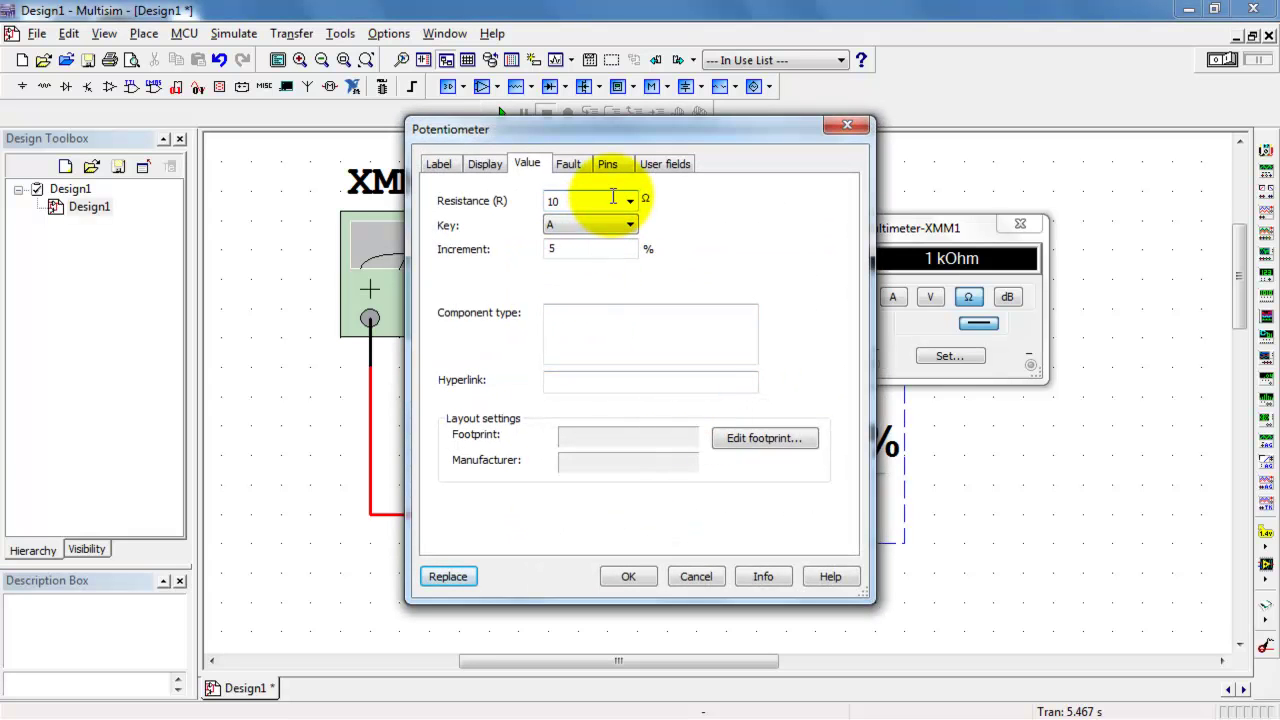
key(Return)
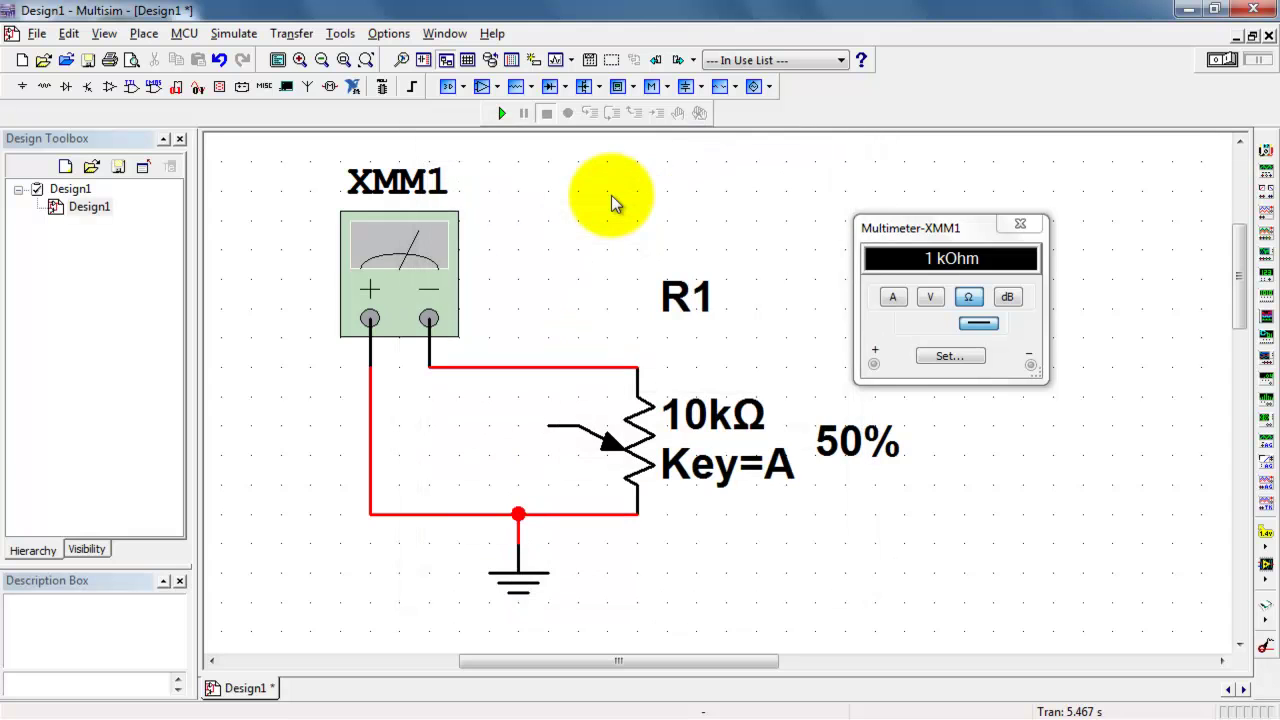
click(1226, 62)
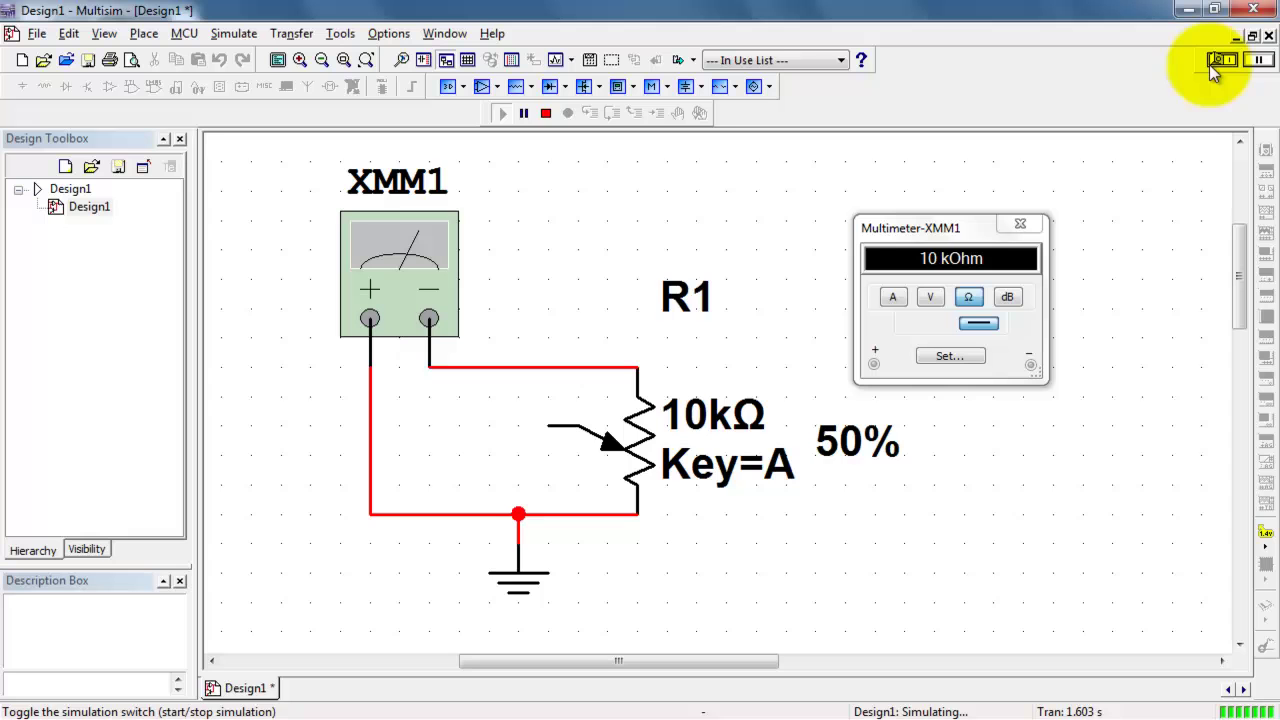
click(1218, 60)
Step: Reconnect XMM1's − lead from R1's top pin to the potentiometer's wiper
click(785, 580)
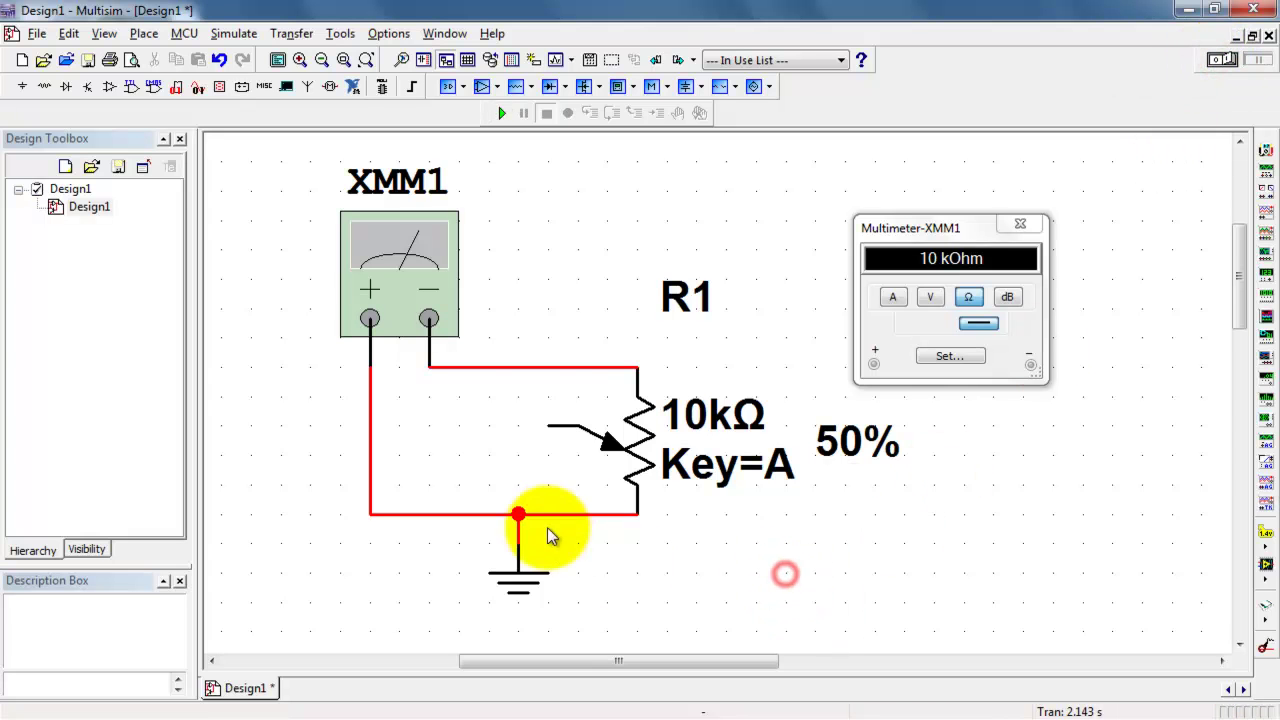
click(522, 369)
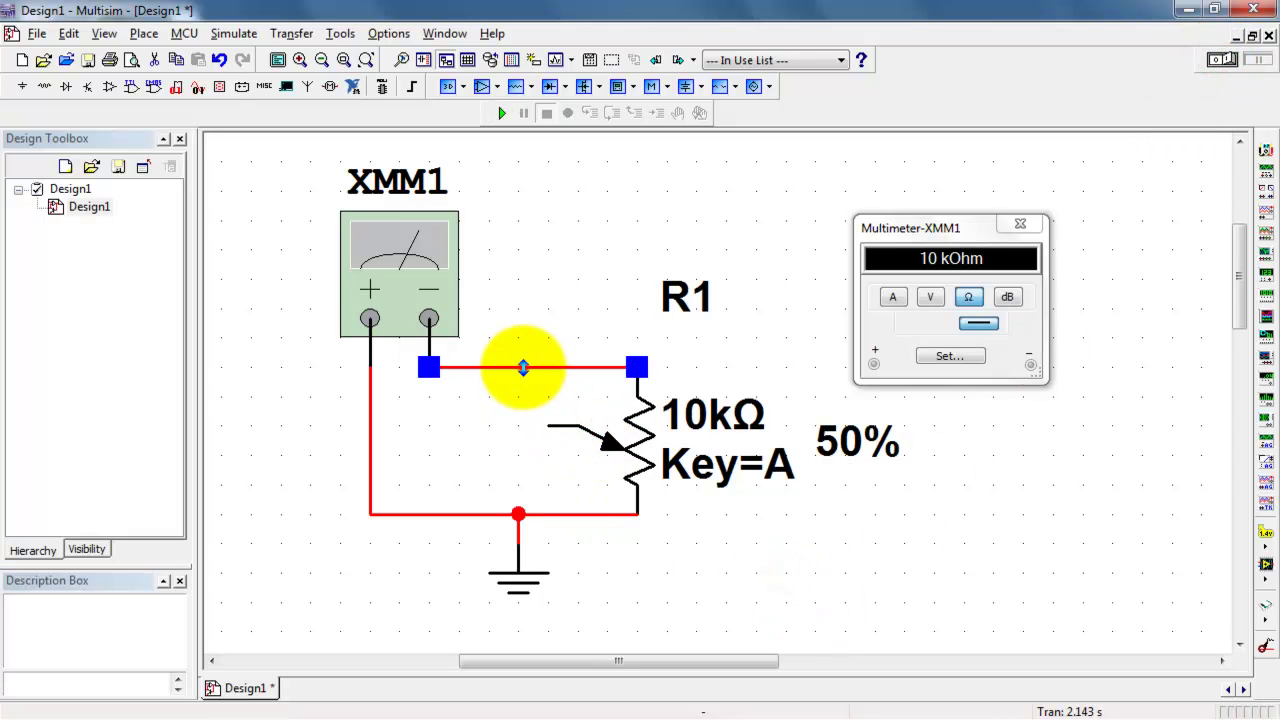
key(Delete)
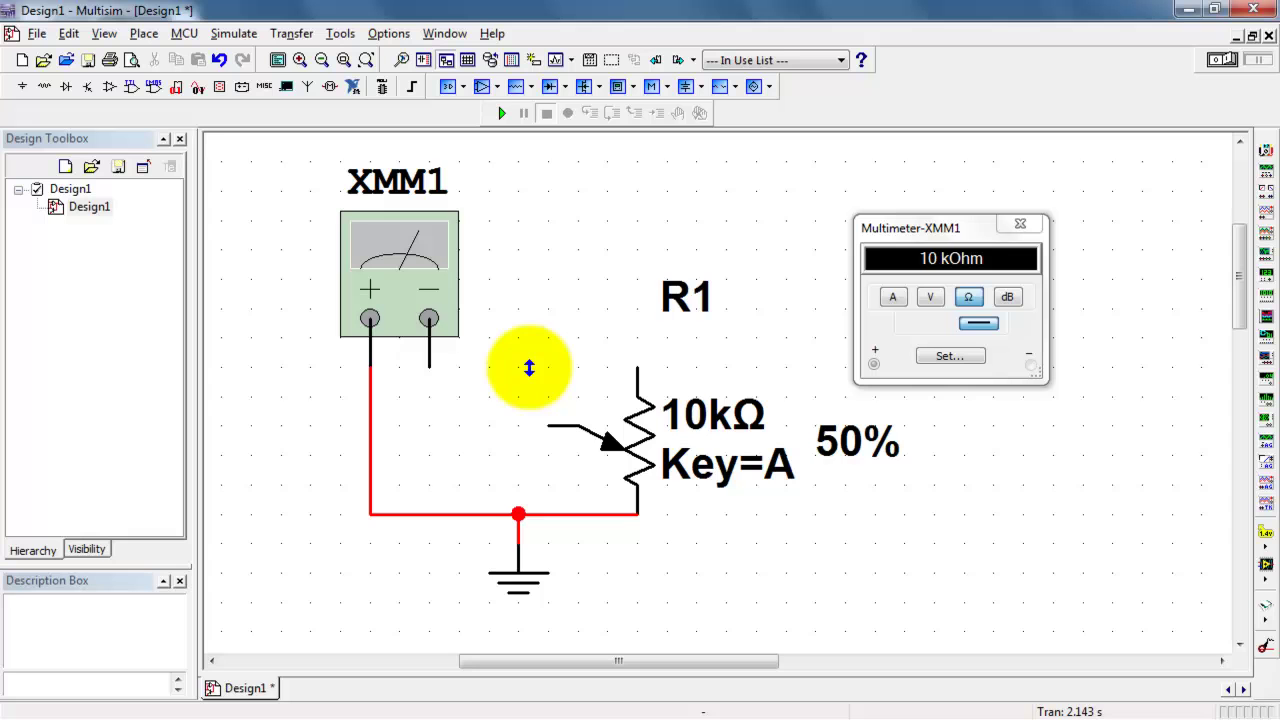
click(429, 366)
click(547, 426)
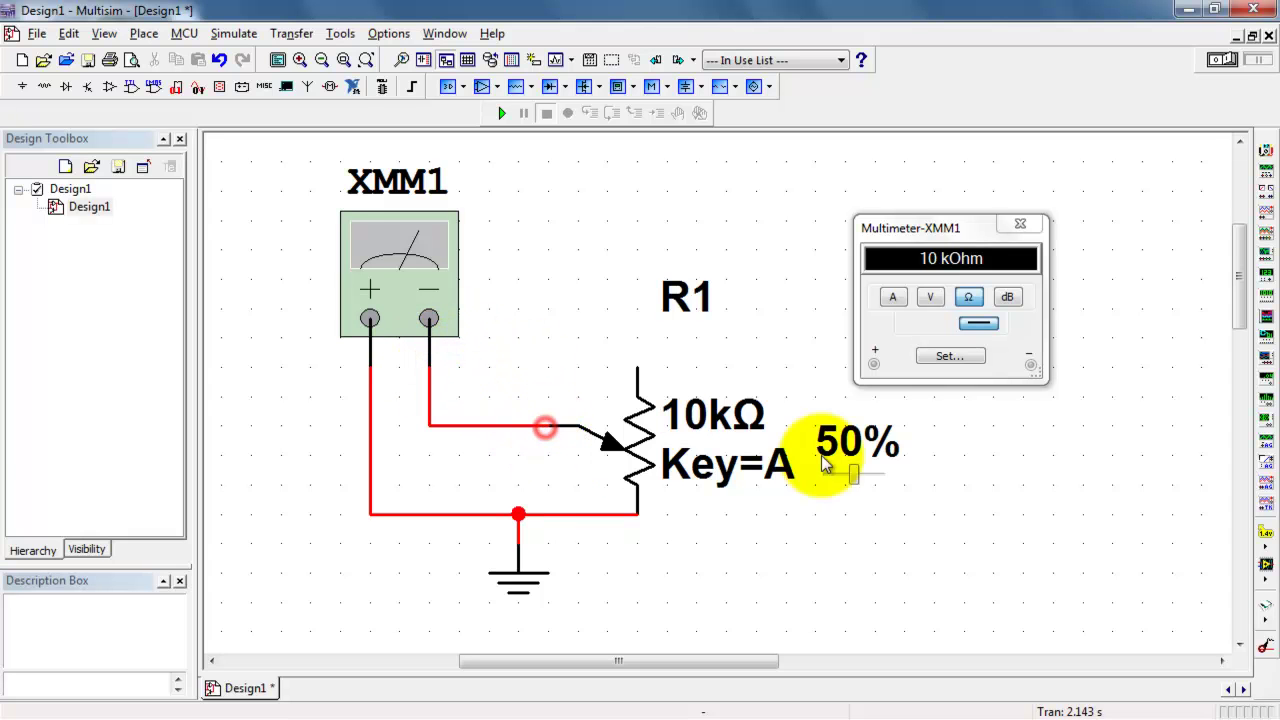
Step: Run the simulation and slide R1's wiper up to 90%, then down to 15%
click(1230, 62)
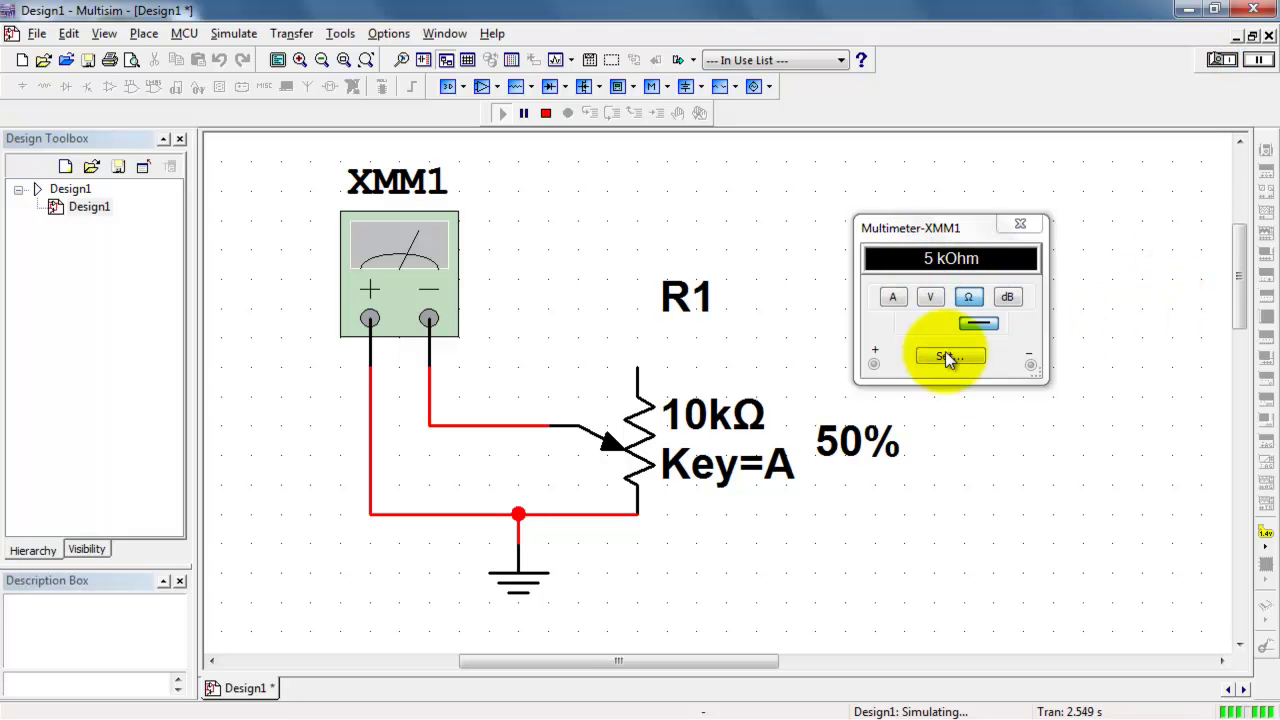
mouse_move(855, 477)
drag(855, 474, 868, 477)
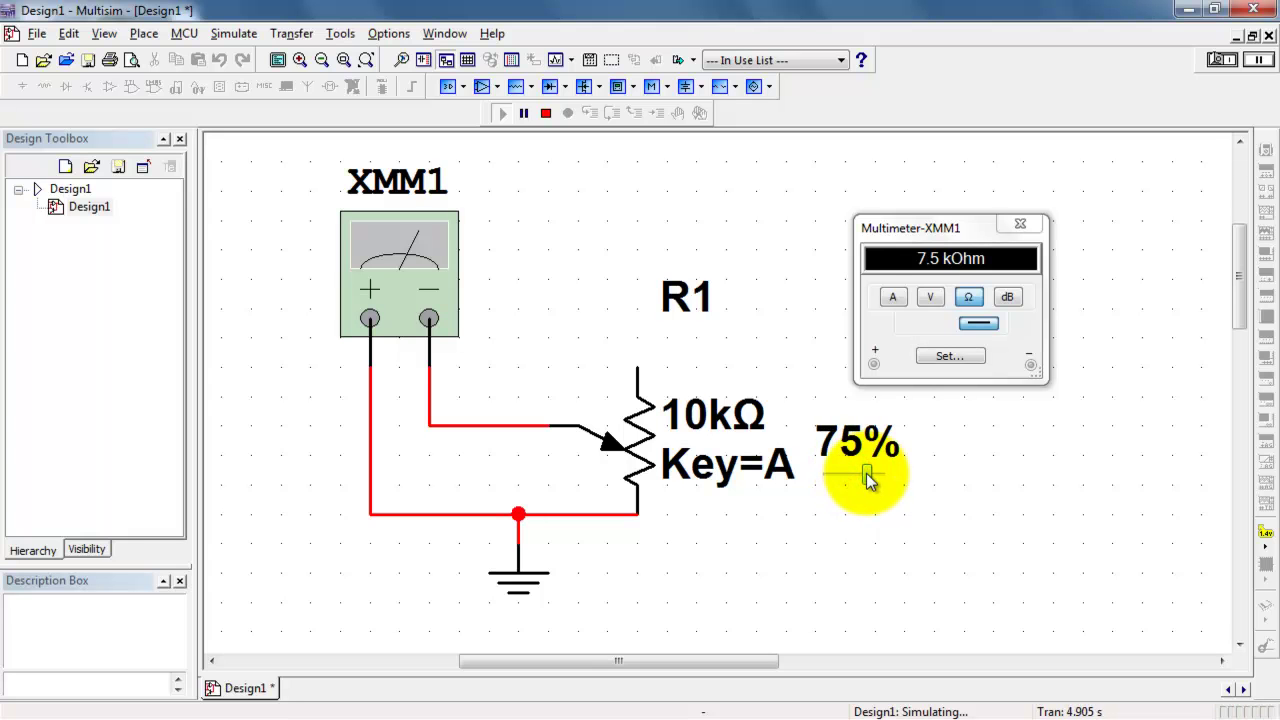
drag(868, 477, 877, 477)
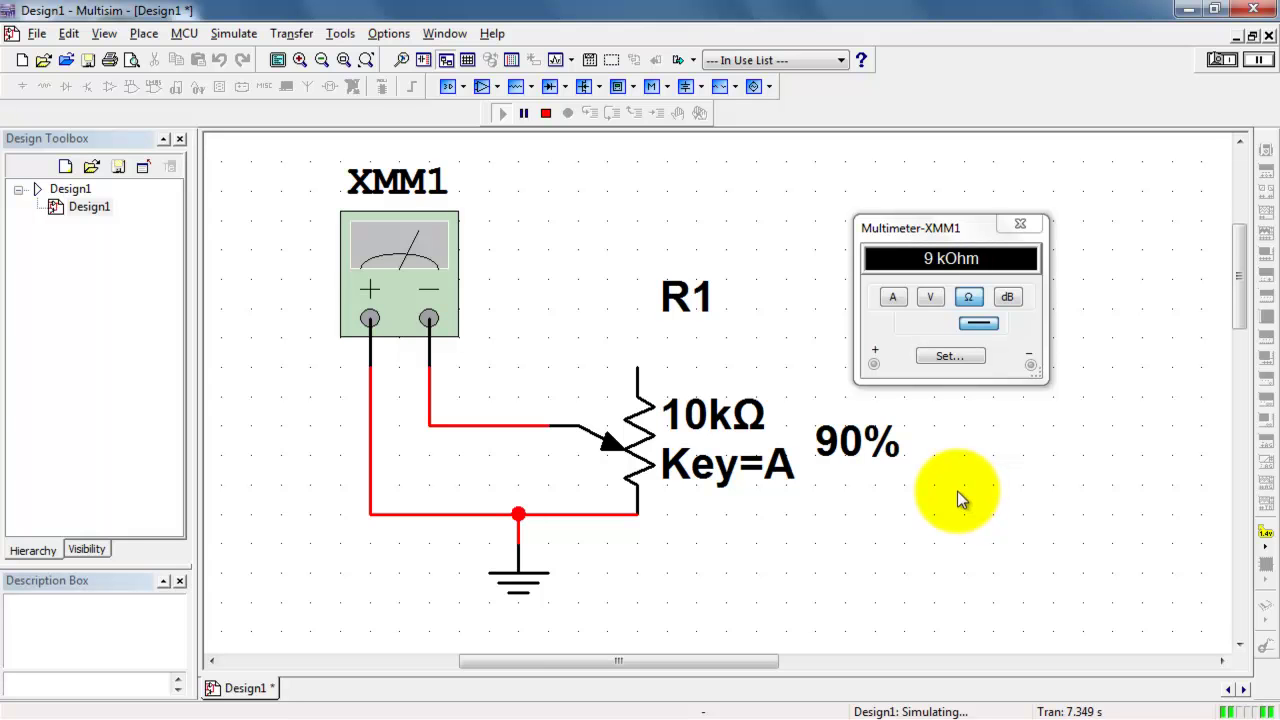
drag(873, 478, 836, 480)
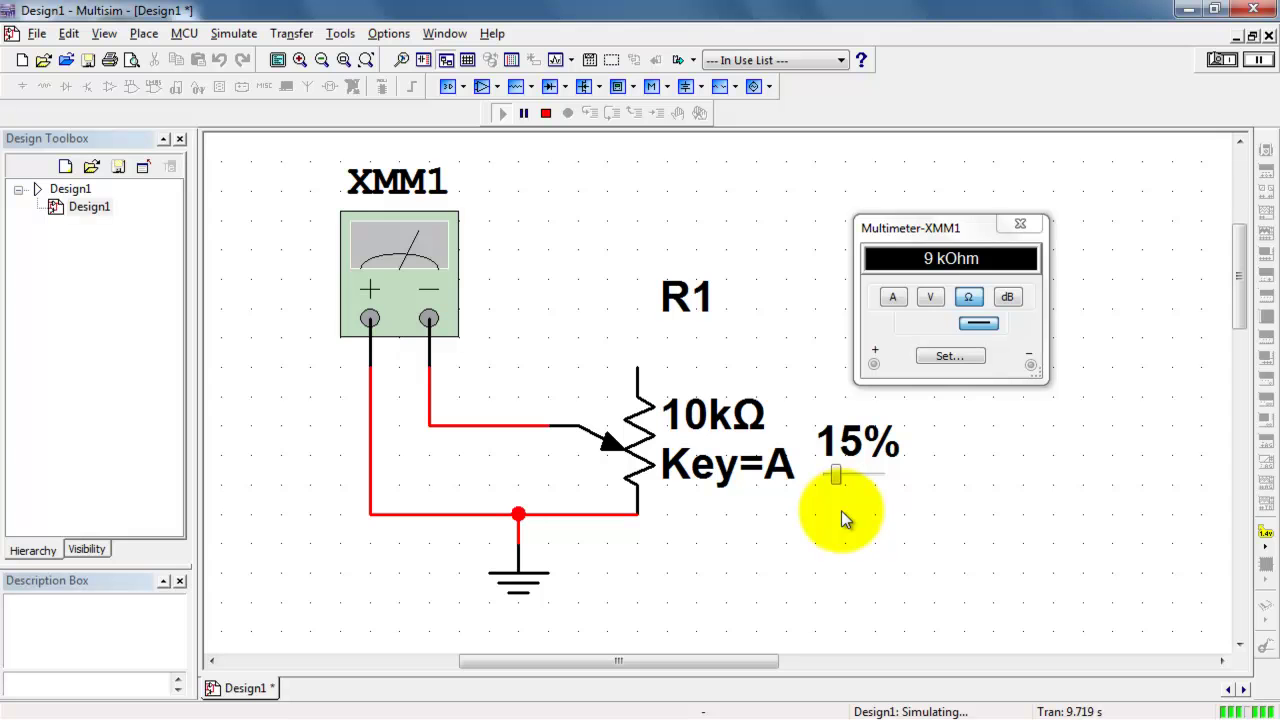
Step: Stop the simulation and copy-paste XMM1 as a second multimeter XMM2 beside it
click(1216, 57)
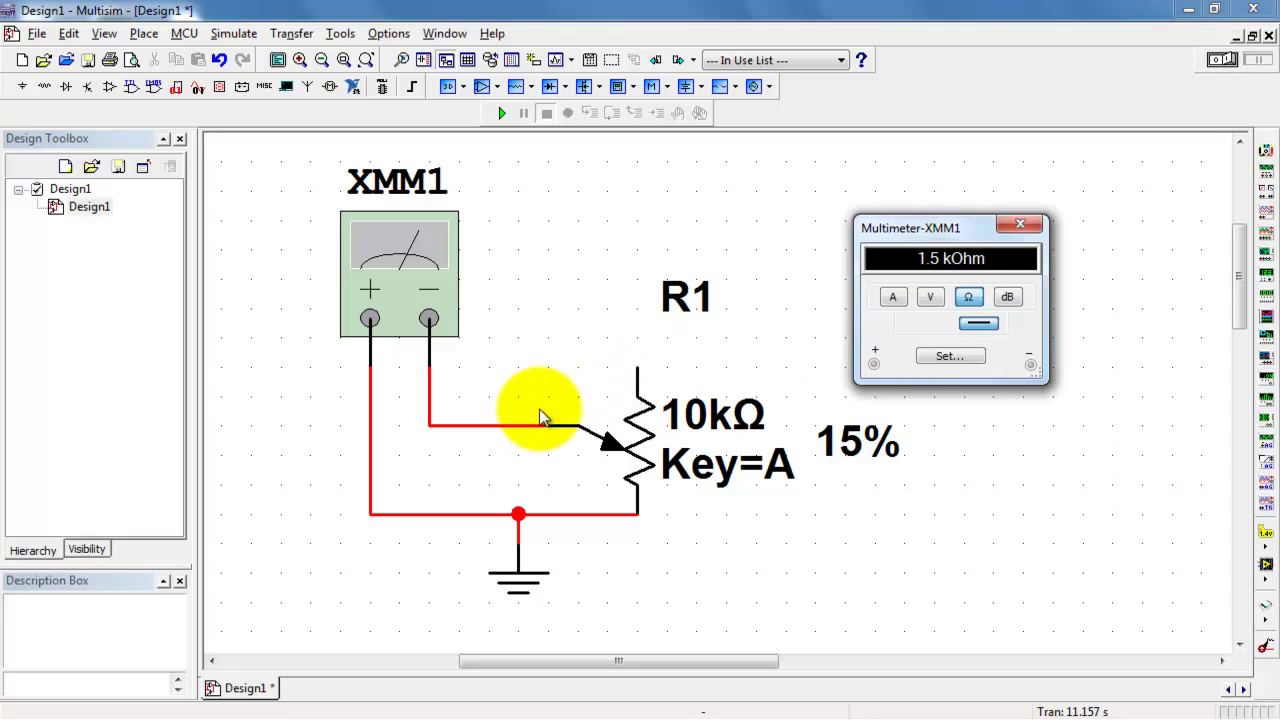
click(407, 275)
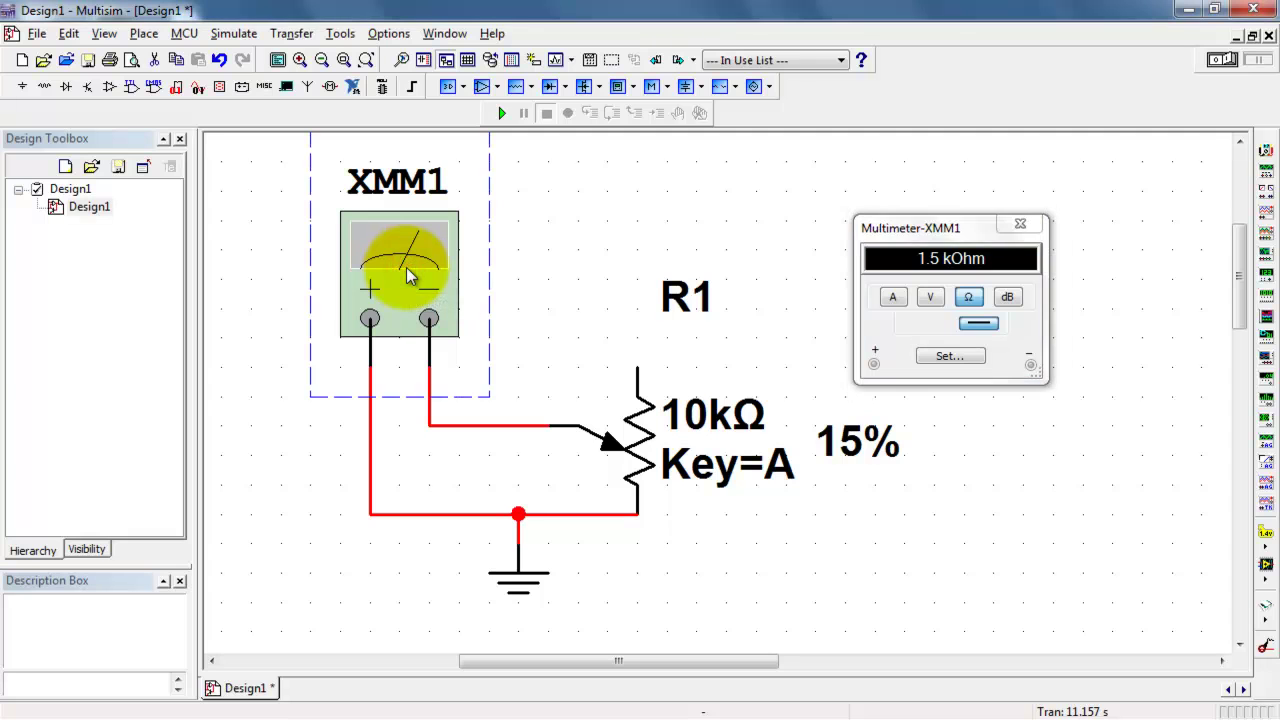
key(ctrl+c)
key(ctrl+v)
click(527, 335)
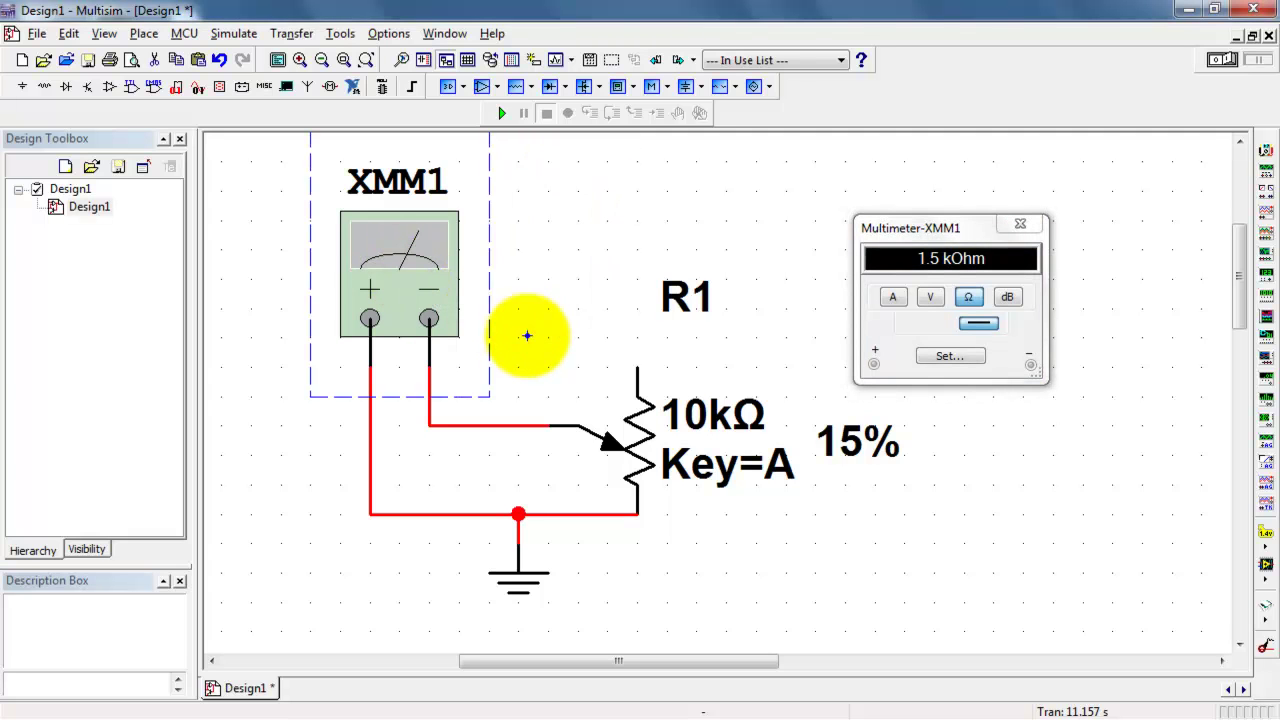
Step: Wire XMM2's minus terminal to R1's top pin and its plus terminal to the wiper lead
click(578, 338)
click(637, 367)
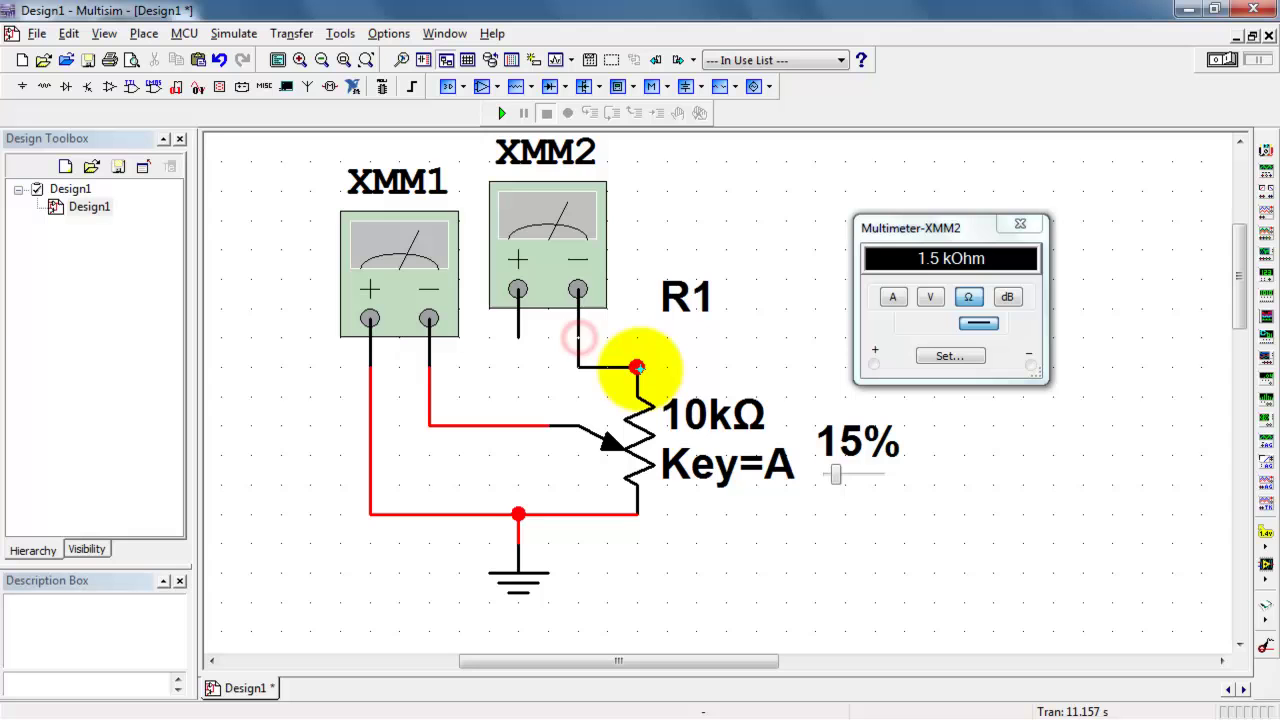
click(517, 338)
click(517, 424)
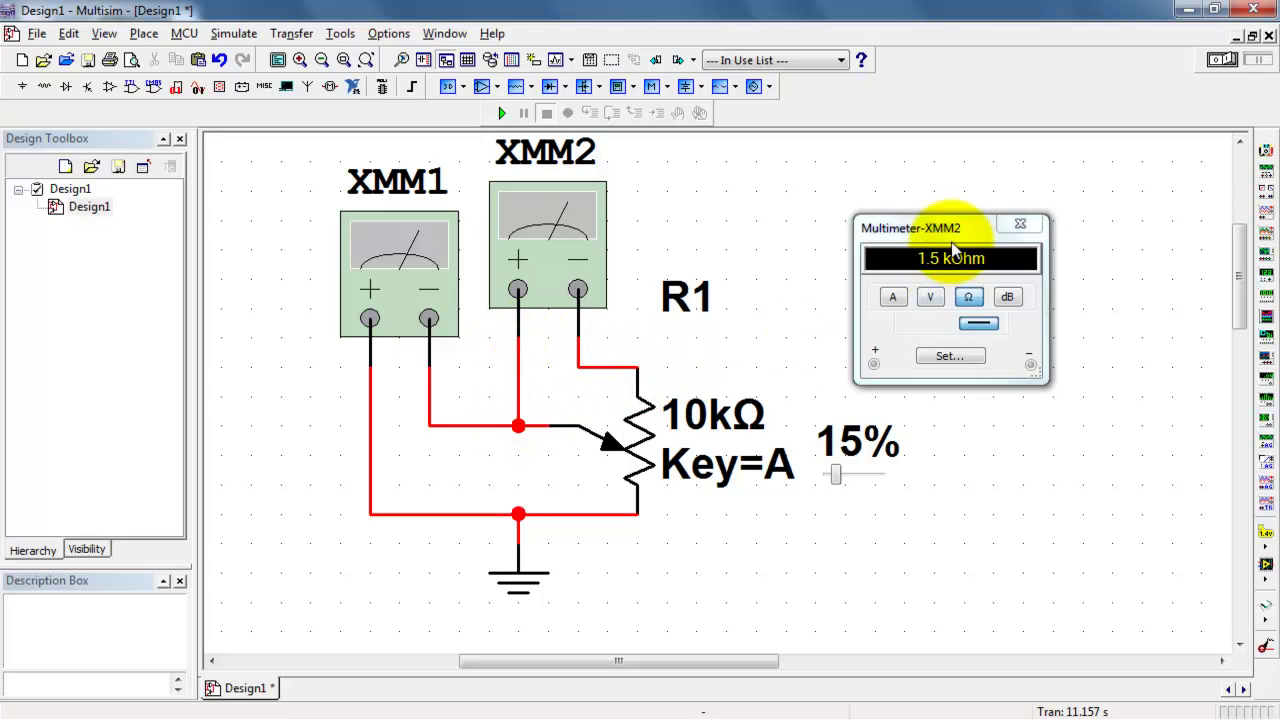
Step: Arrange the meter readouts with XMM1 below the circuit and XMM2 above R1
drag(965, 227, 1039, 466)
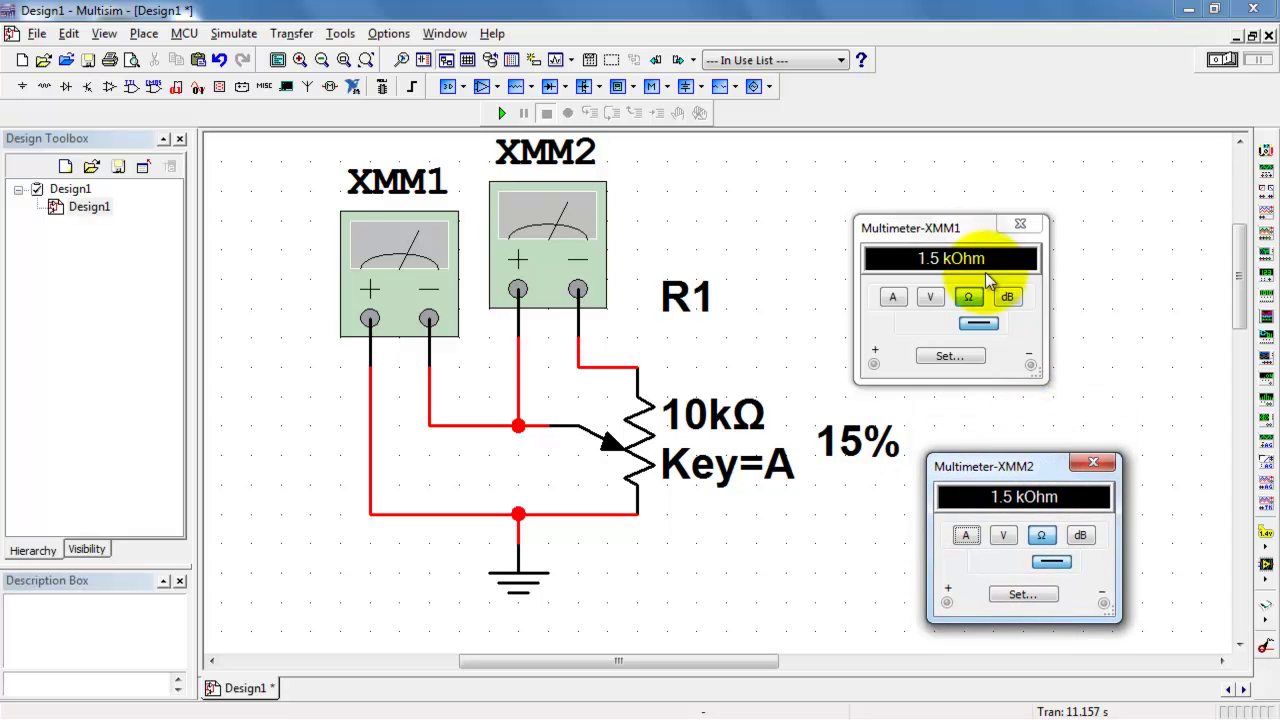
drag(963, 224, 827, 502)
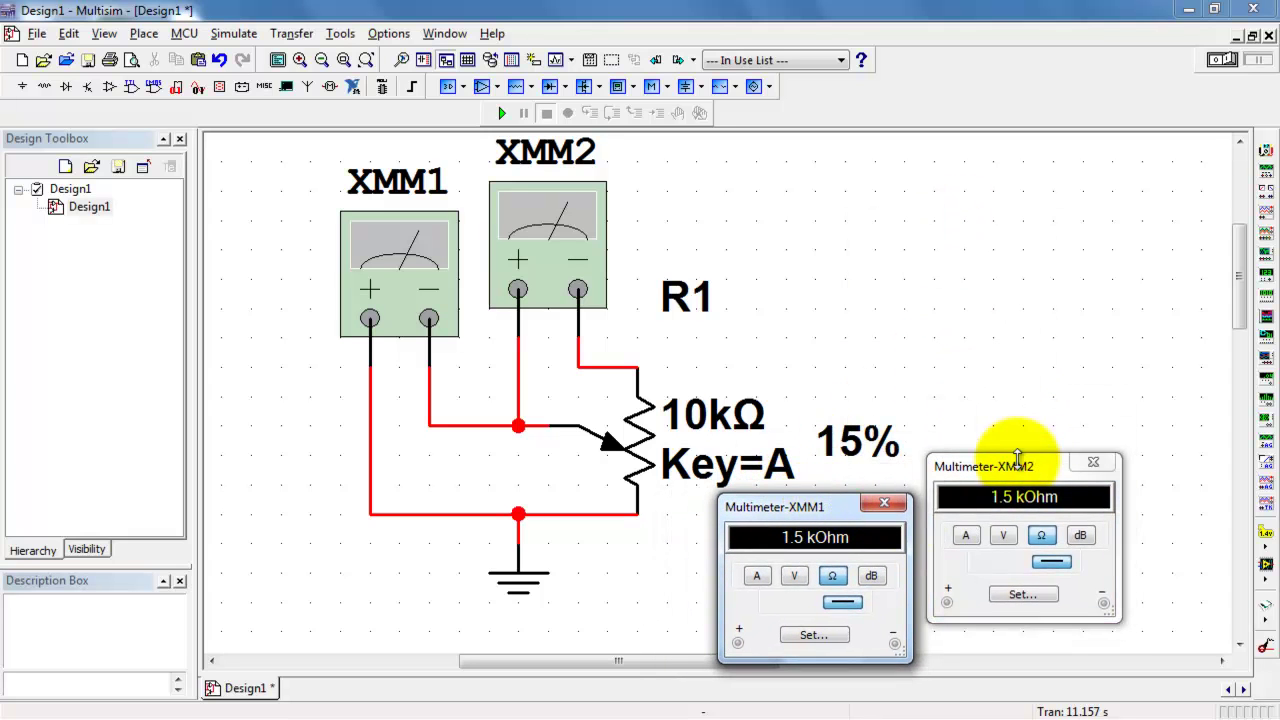
drag(1034, 468, 842, 200)
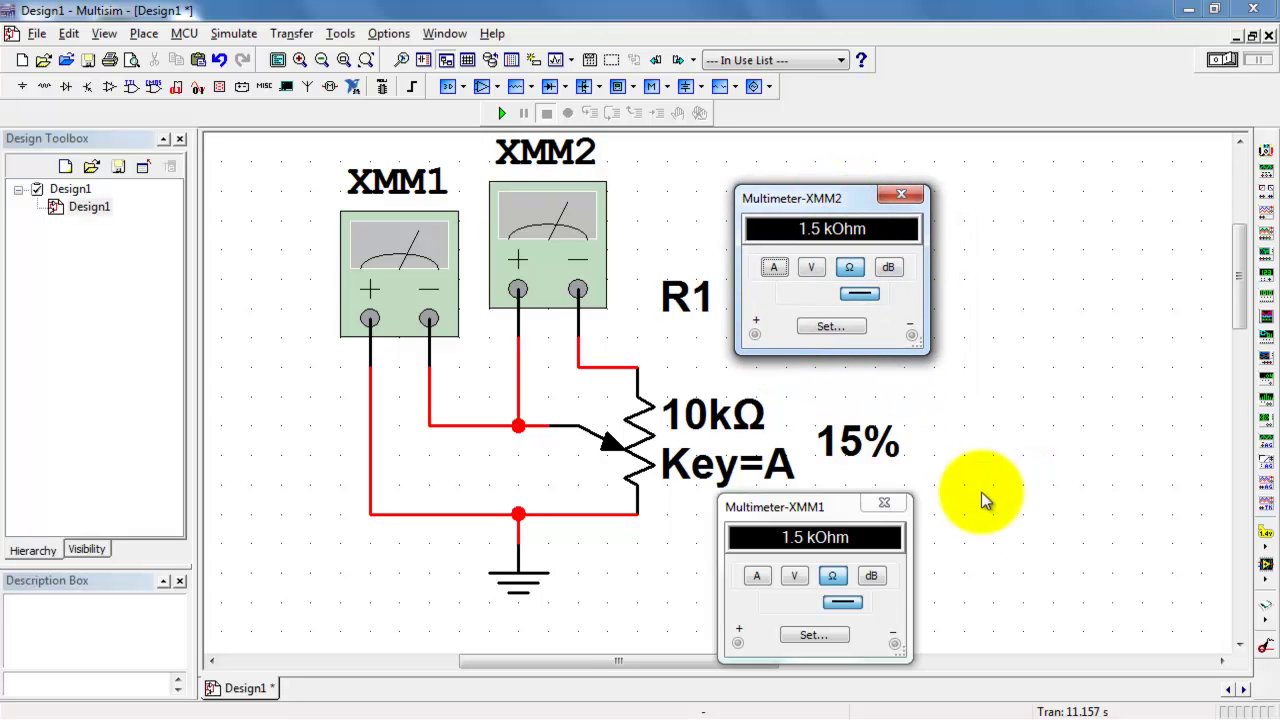
Step: Run the simulation and raise R1's wiper from 15% to 90%, giving 9 kOhm and 1 kOhm readings
click(1222, 59)
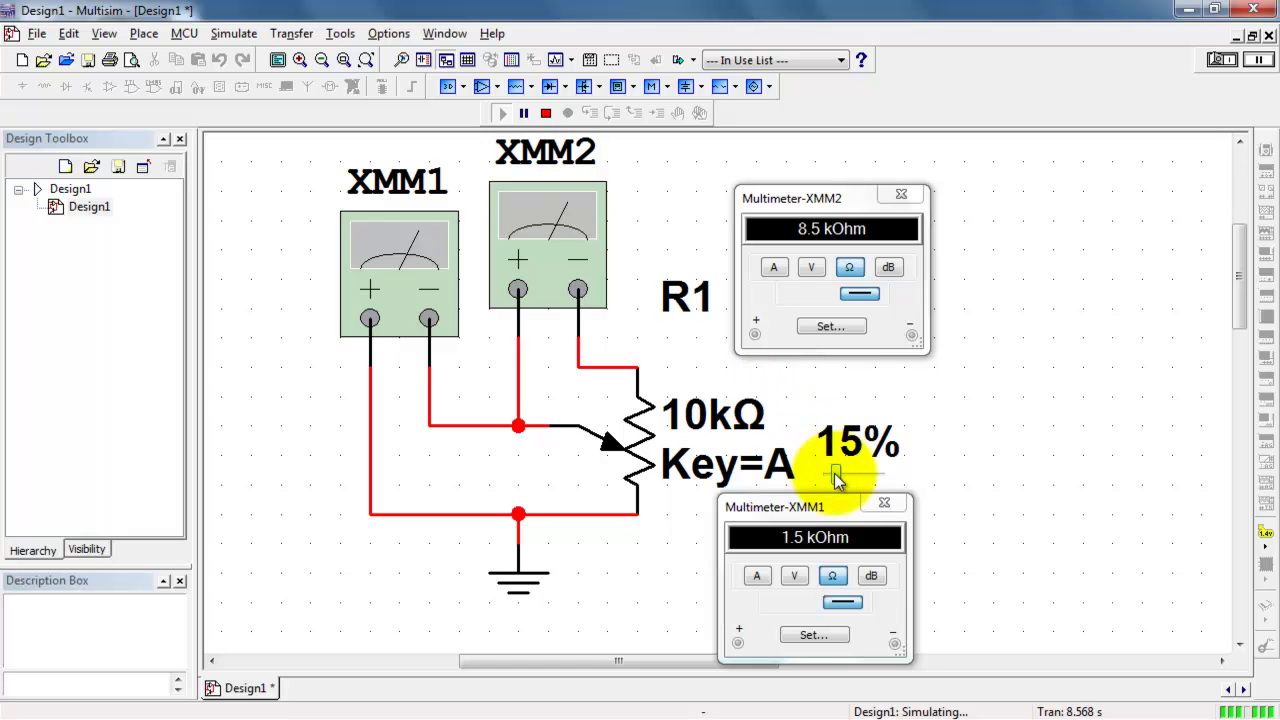
drag(836, 474, 852, 475)
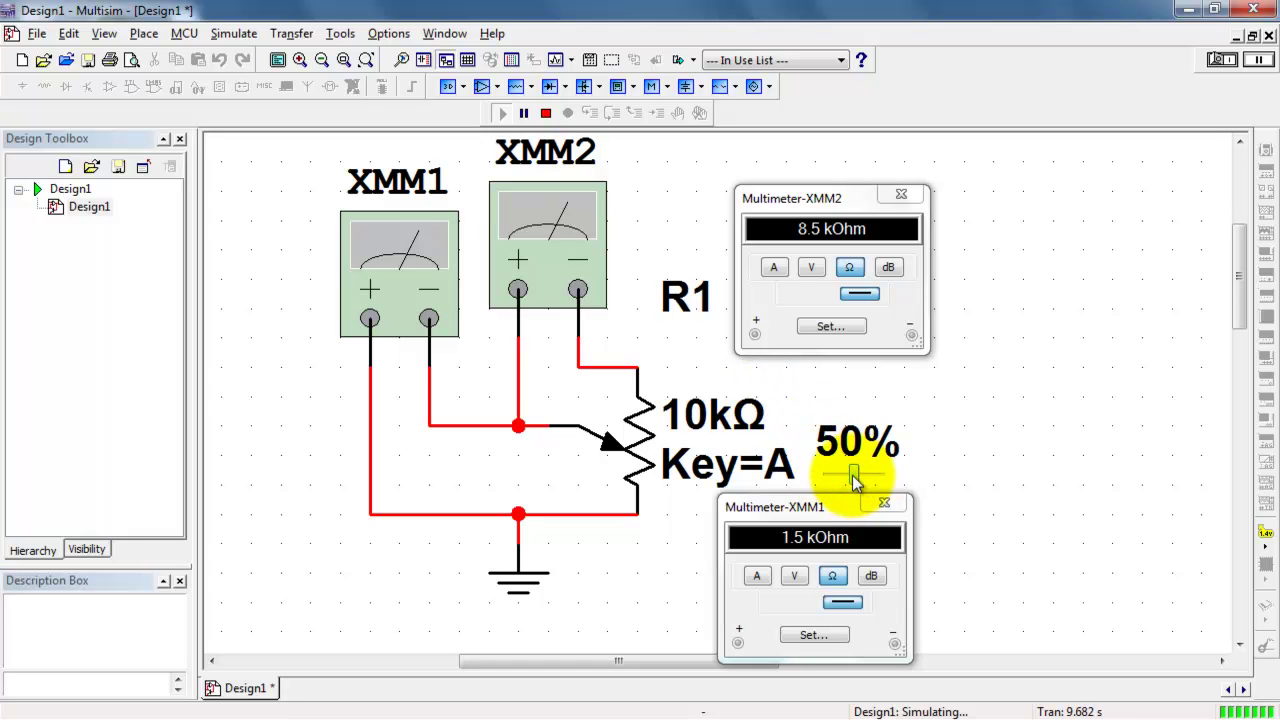
drag(855, 478, 875, 486)
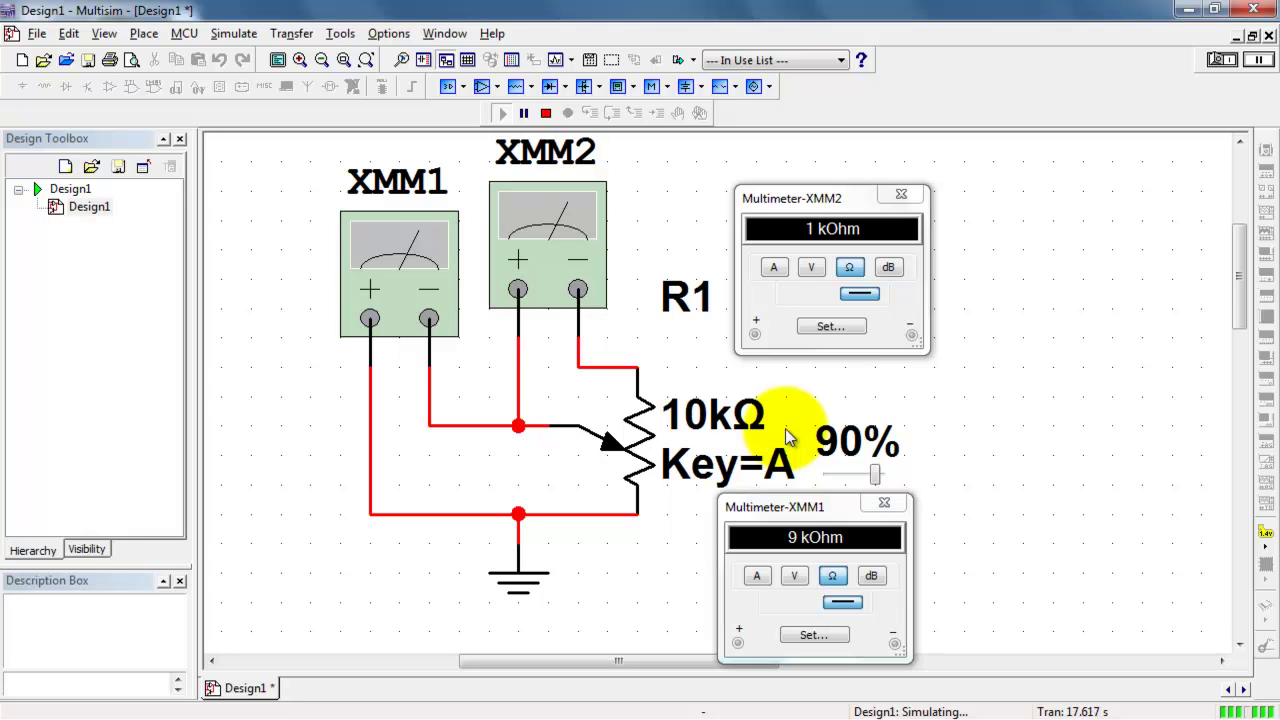
Step: Step R1's wiper with the A and Shift+A keys, reaching 100% then settling at 60%
click(808, 404)
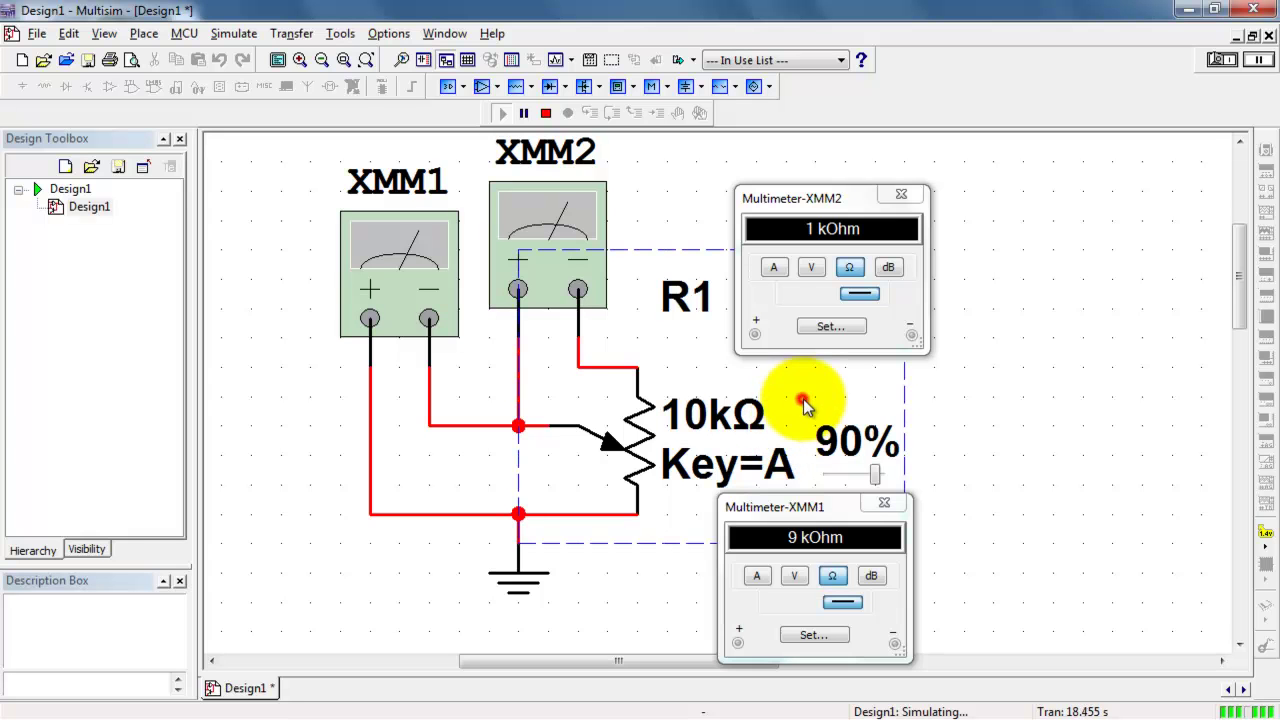
click(1000, 420)
mouse_move(868, 482)
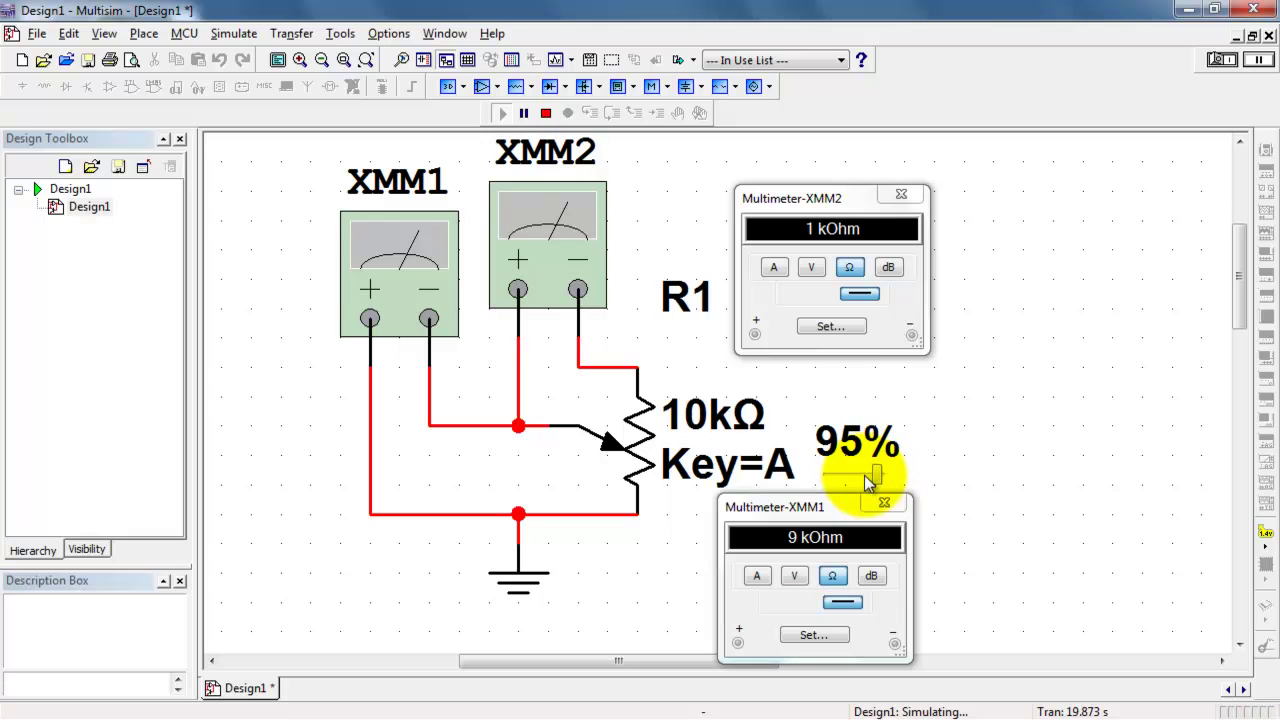
key(a)
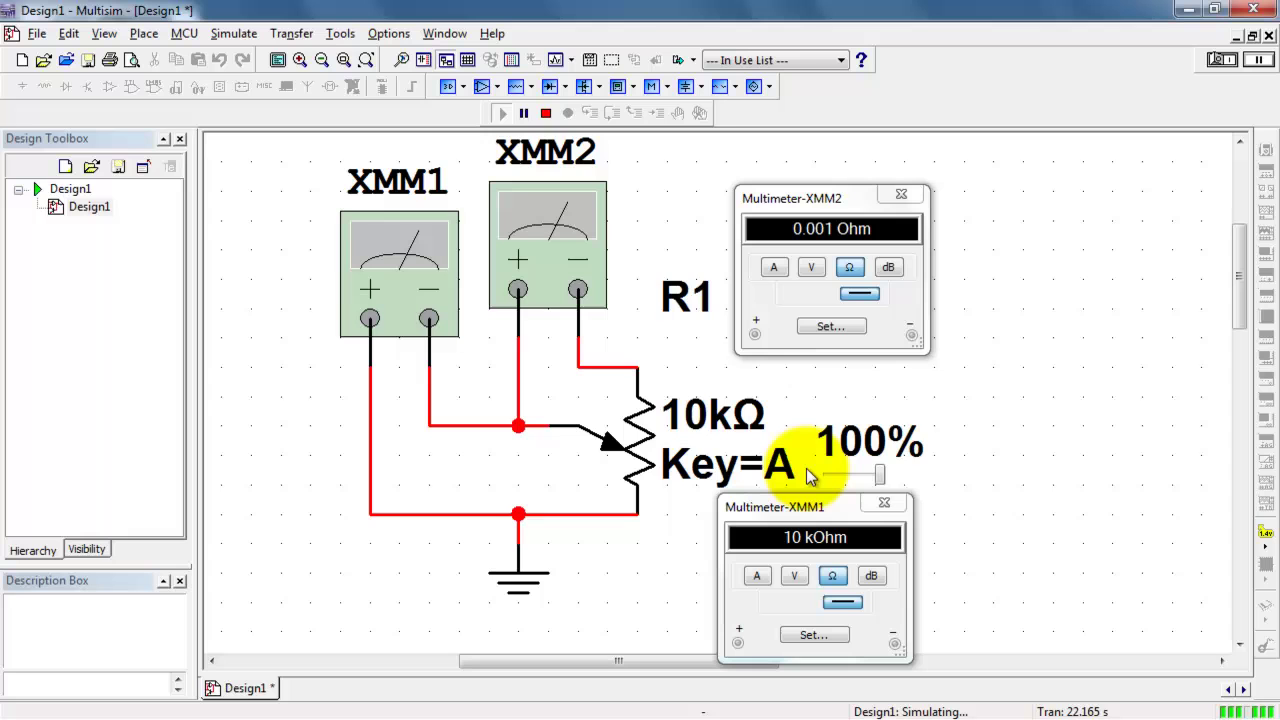
key(shift+a)
key(shift+a)
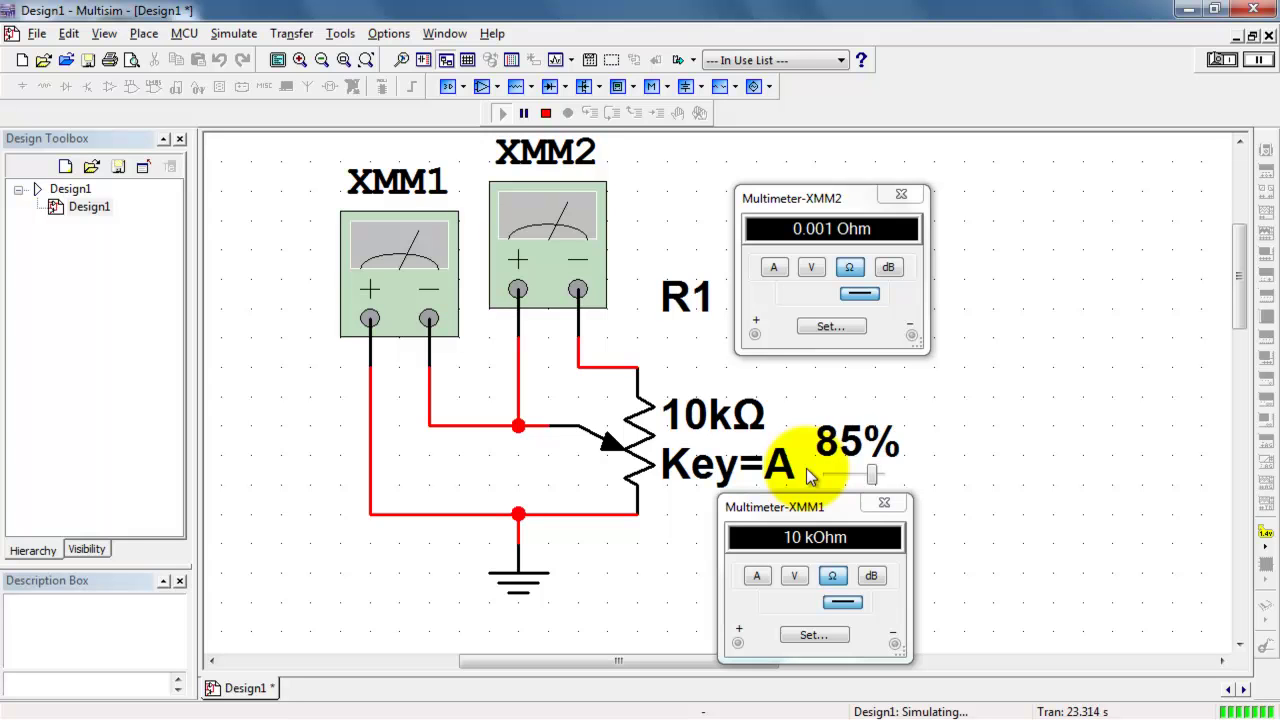
key(shift+a)
key(shift+a)
key(shift+a)
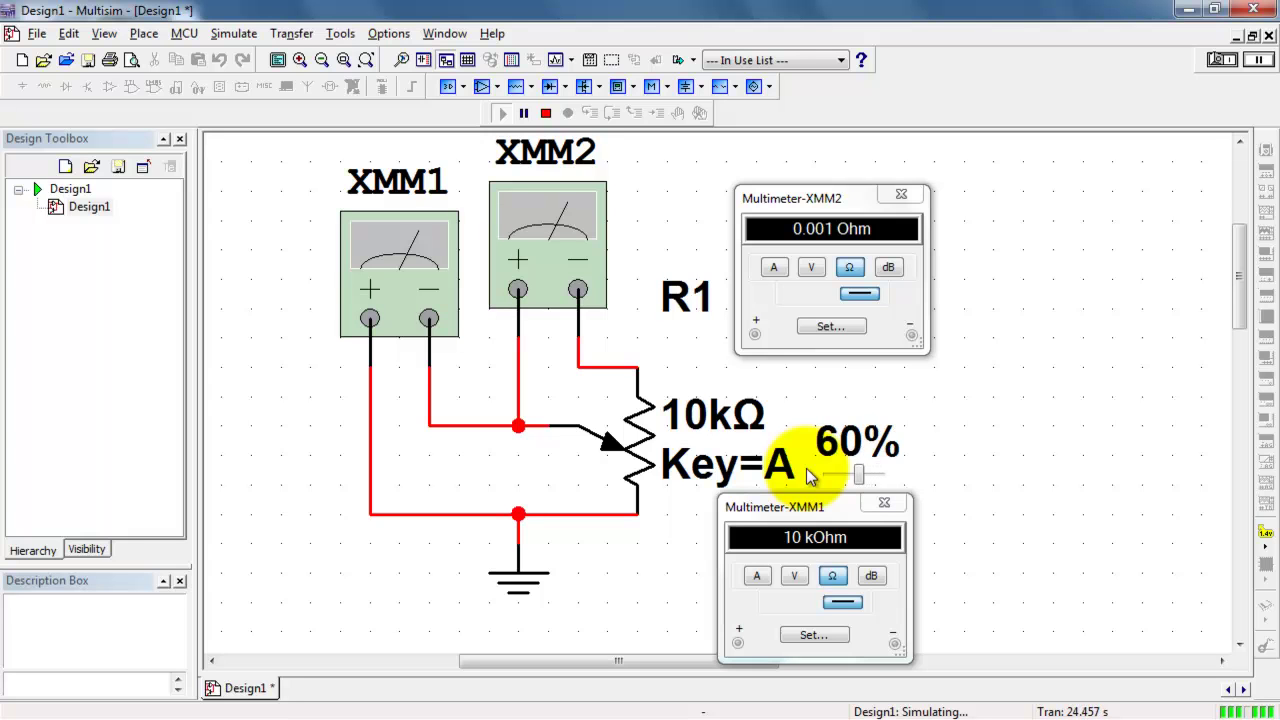
key(shift+a)
key(shift+a)
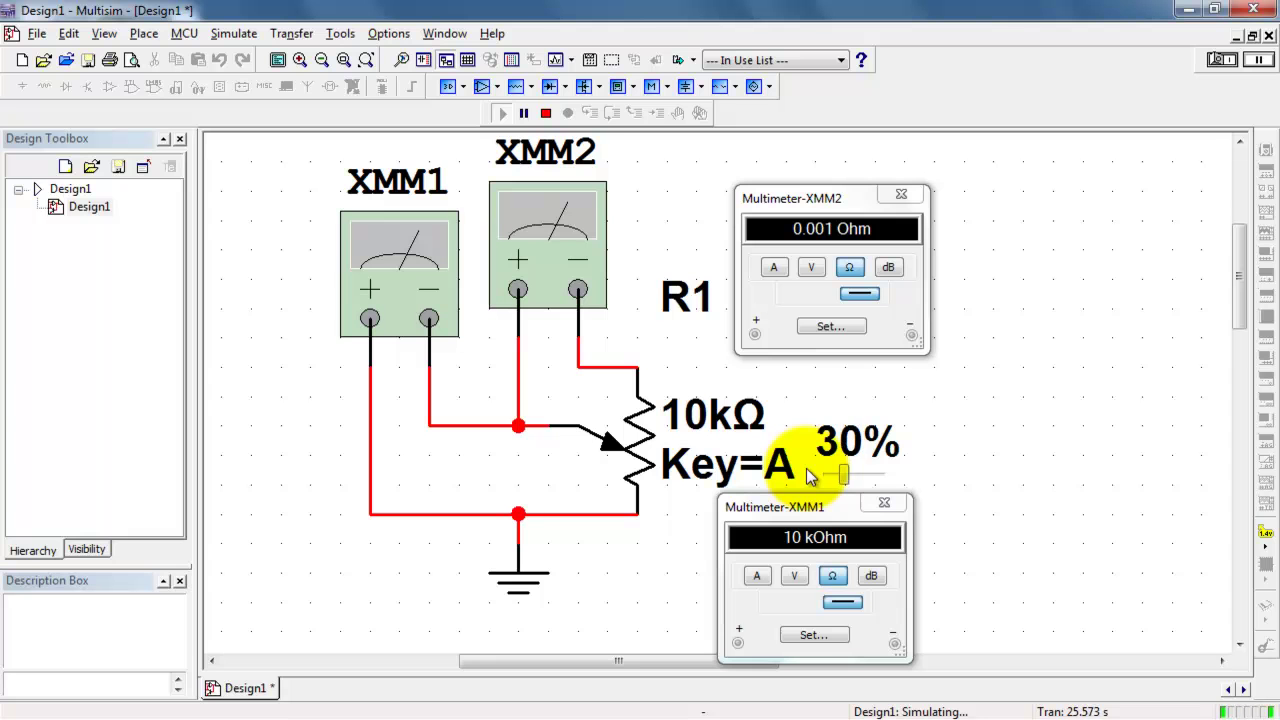
Step: Change R1's increment to 1%, keeping key A, and accept the simulation-running warning
double_click(775, 462)
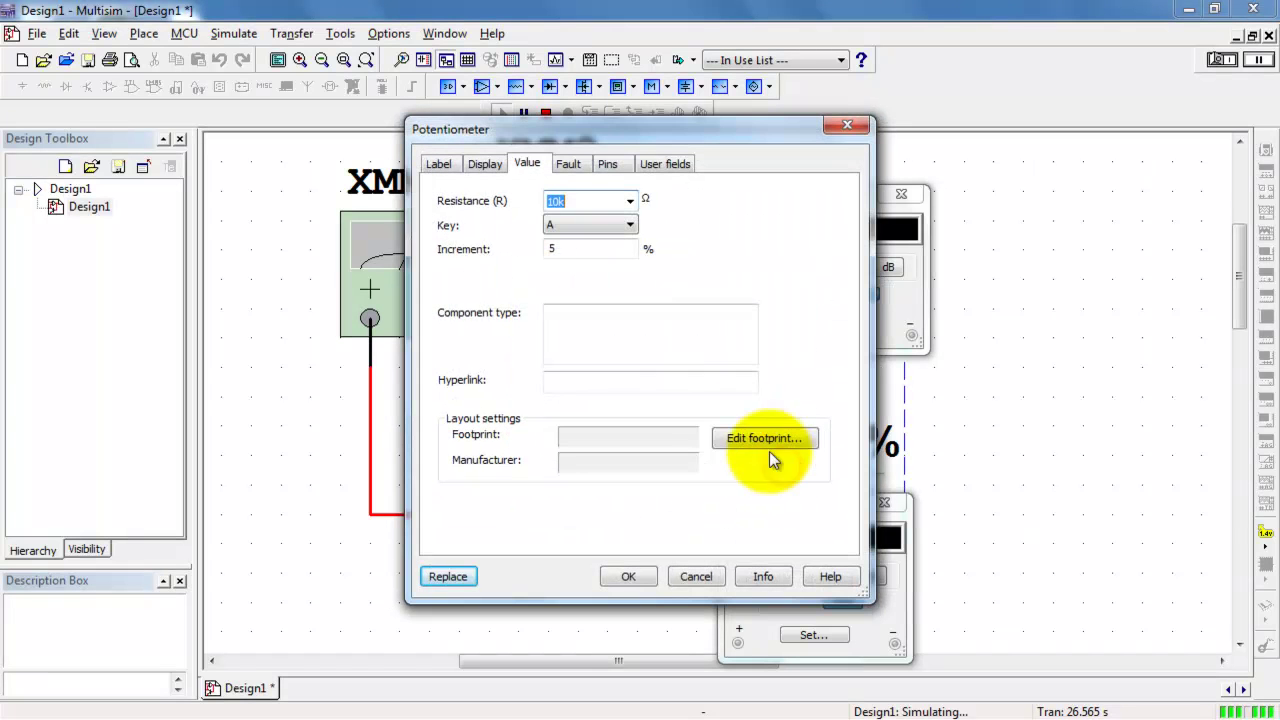
click(629, 224)
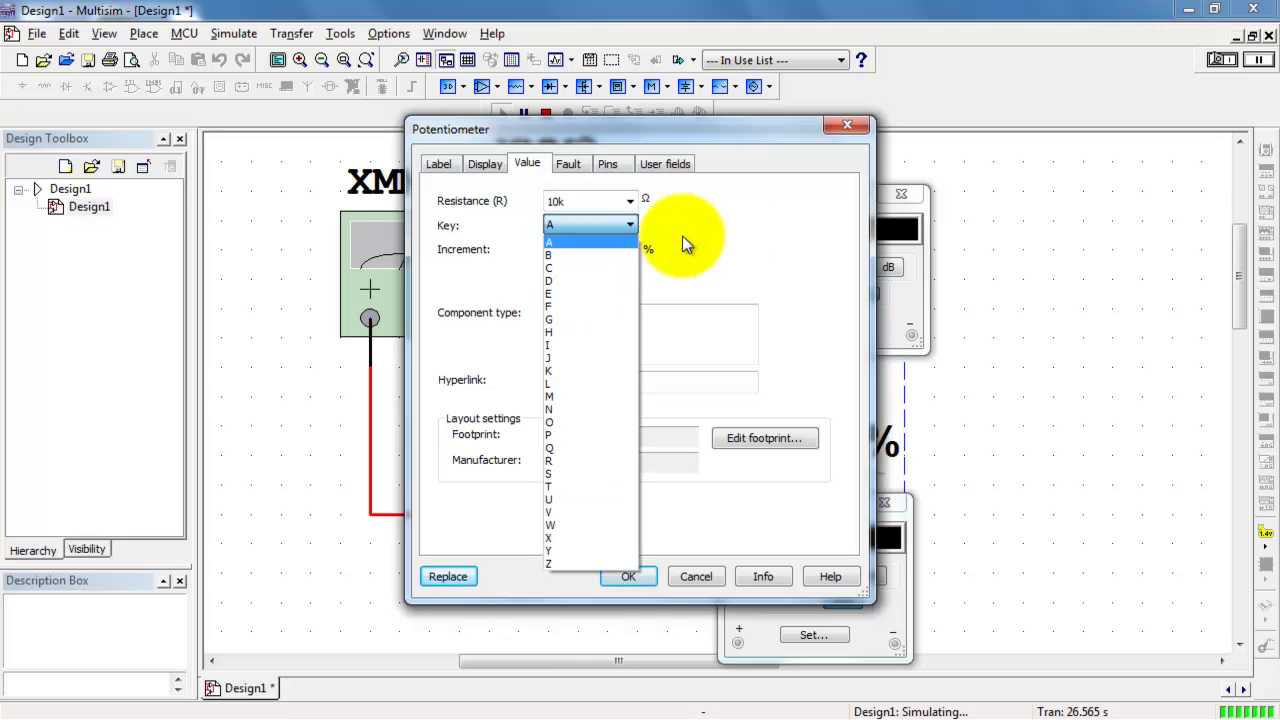
click(733, 224)
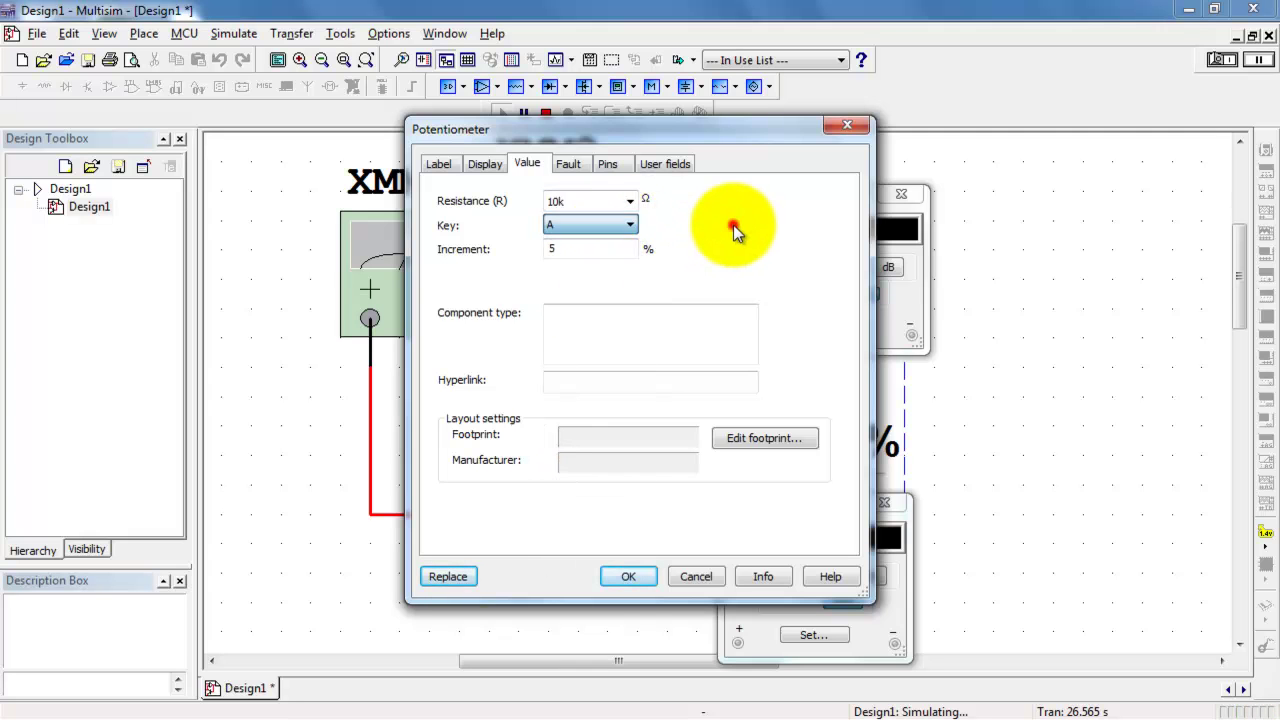
double_click(551, 249)
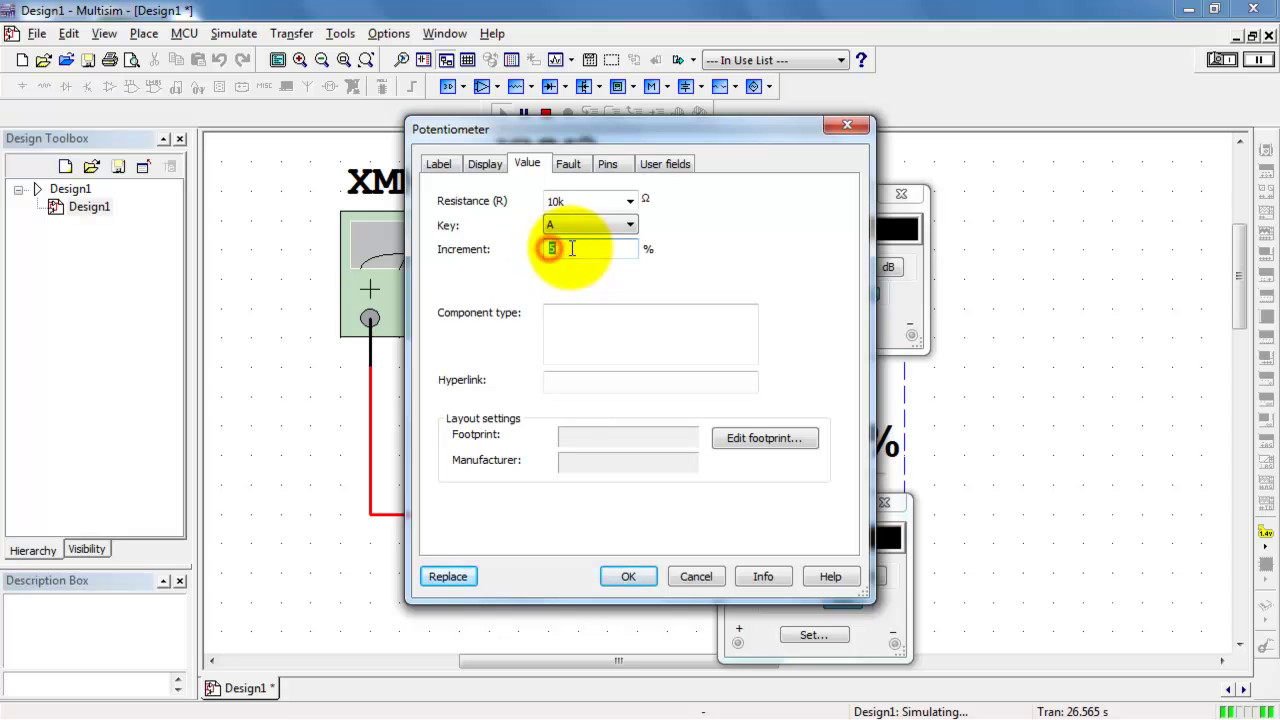
text(1)
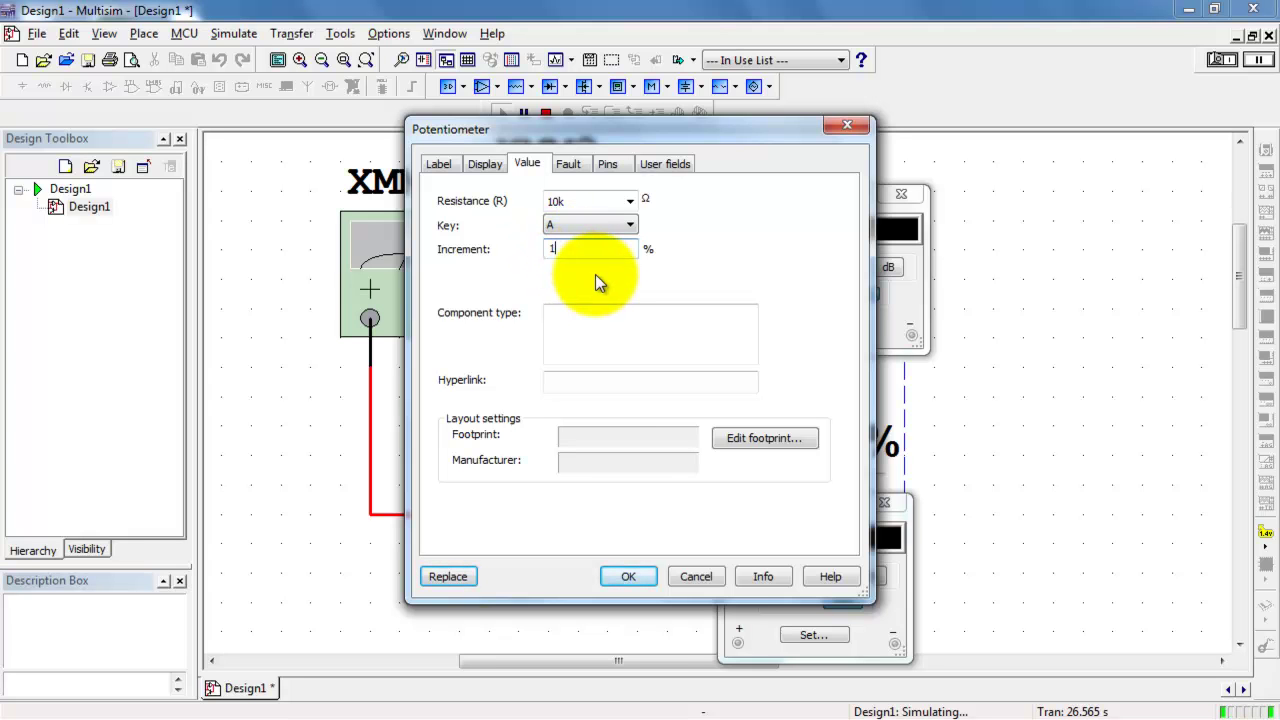
click(633, 574)
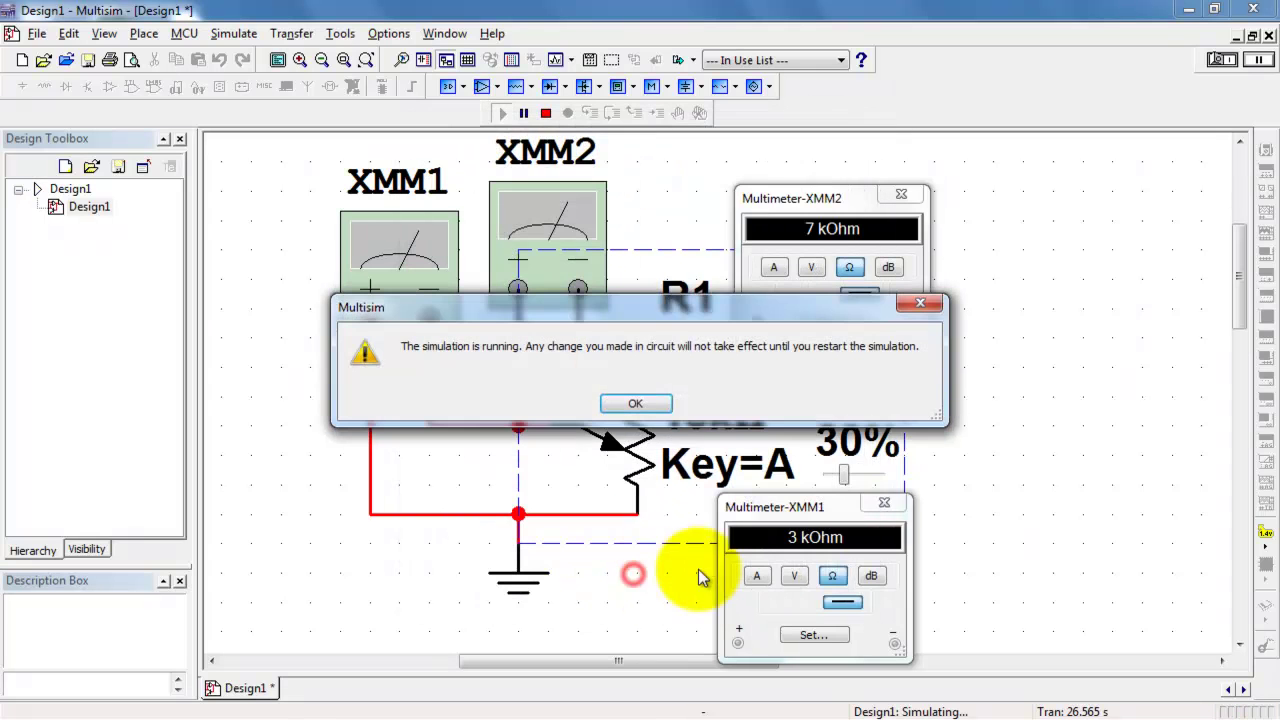
click(635, 404)
Step: Switch the simulation off and back on so R1's 1% increment takes effect
click(1217, 60)
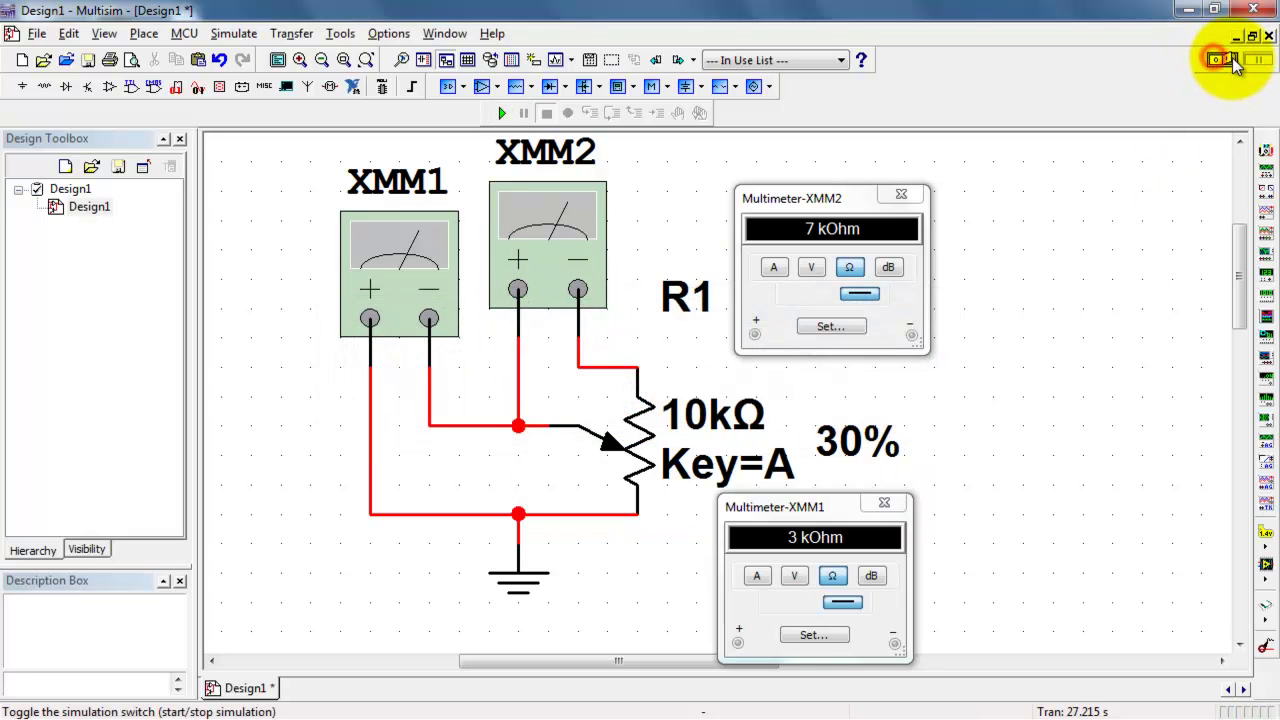
click(1230, 61)
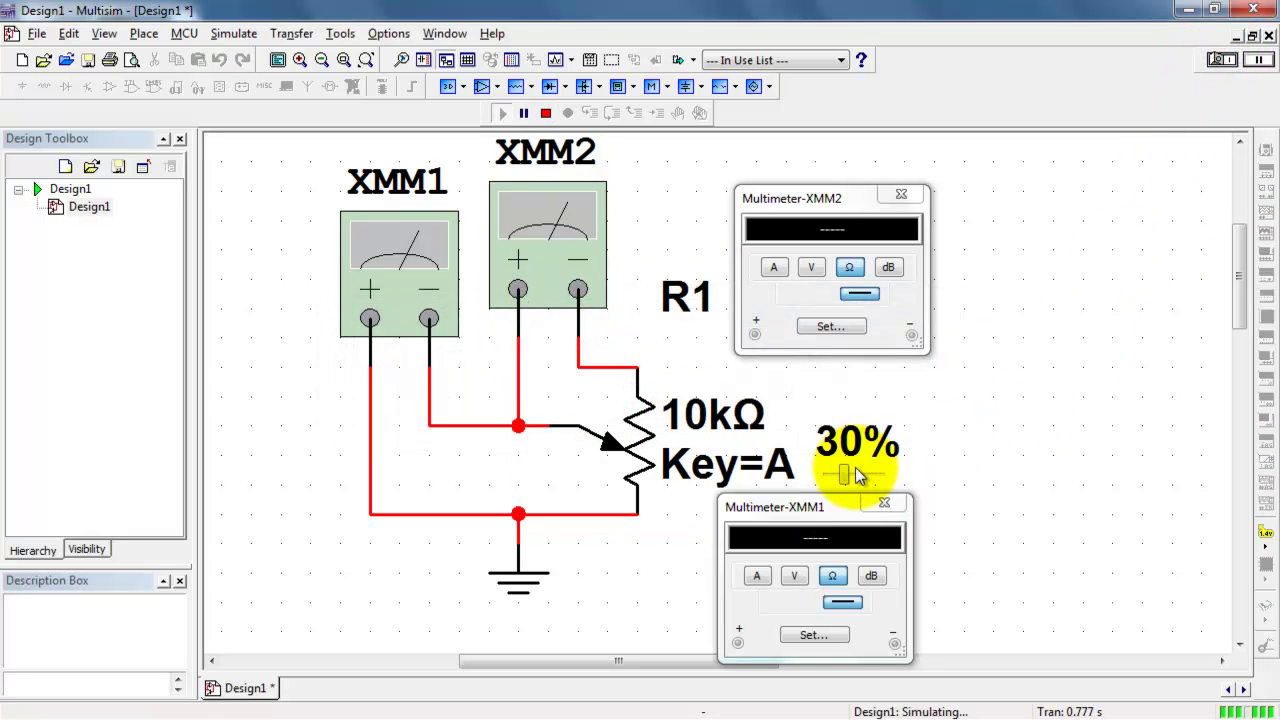